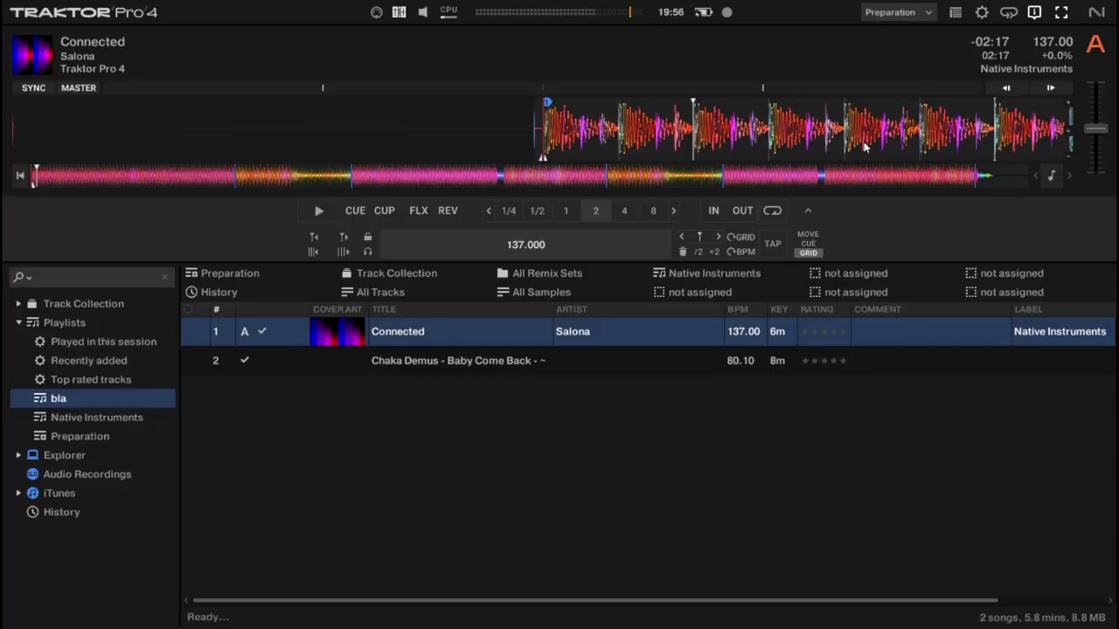
Play Connected up to its tempo change and add a beatgrid marker at hotcue 2
{"action": "key", "text": "space"}
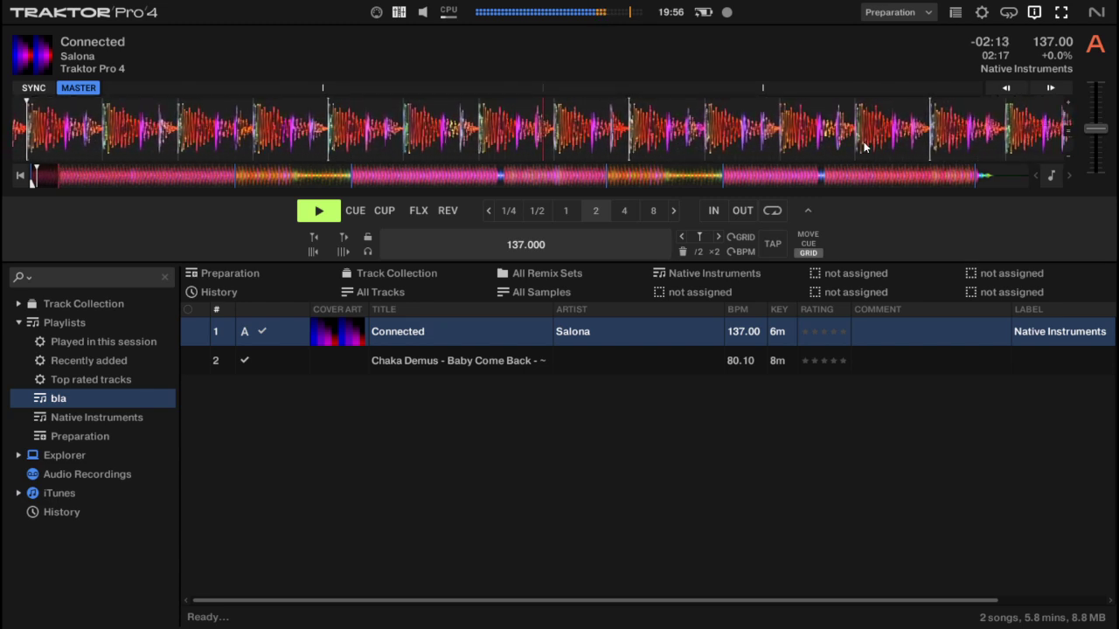
{"action": "key", "text": "space"}
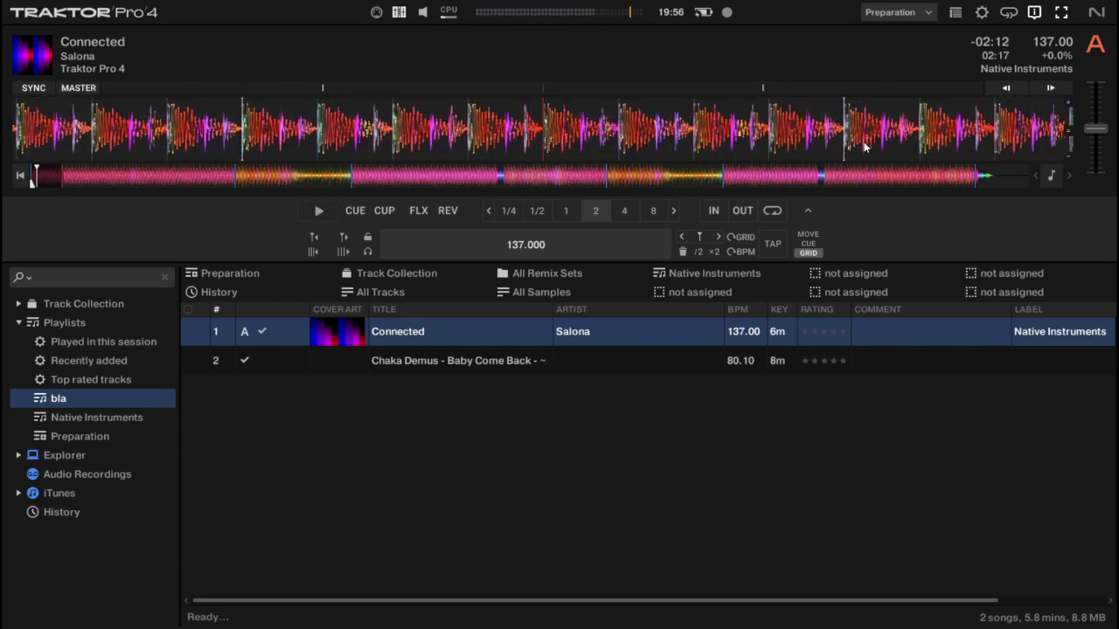
{"action": "key", "text": "space"}
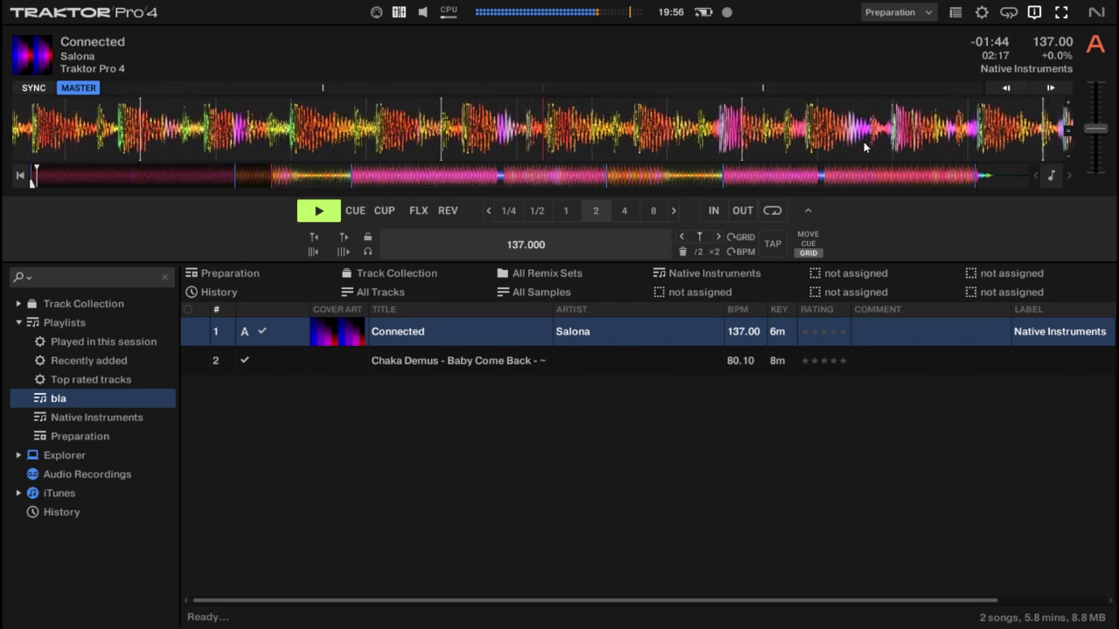
{"action": "scroll", "coordinate": [863, 147], "scroll_direction": "up", "scroll_amount": 10}
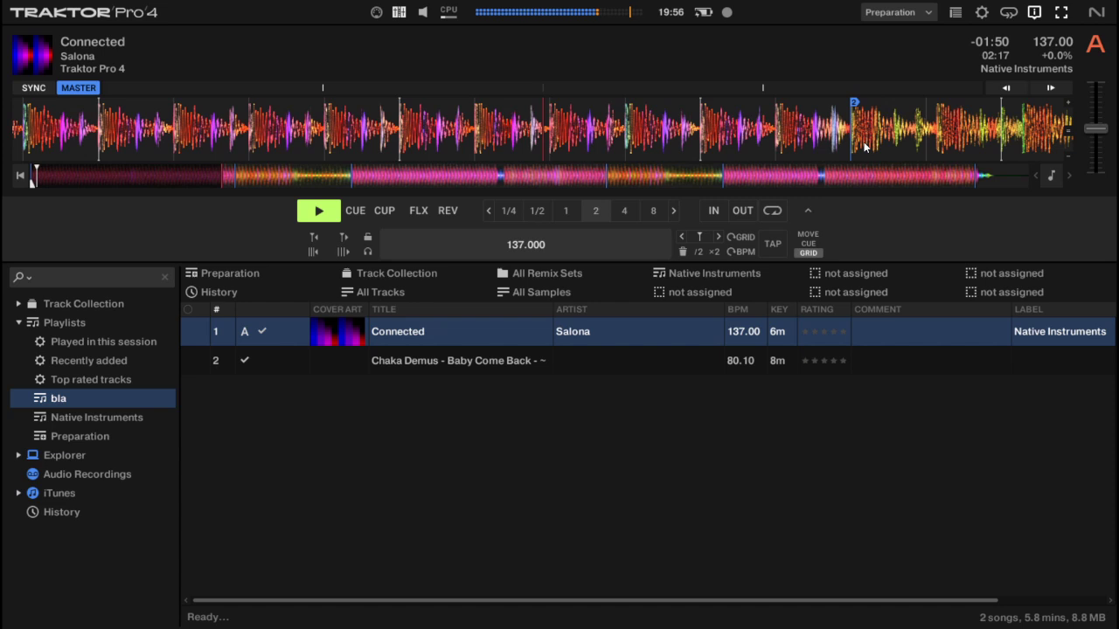
{"action": "key", "text": "space"}
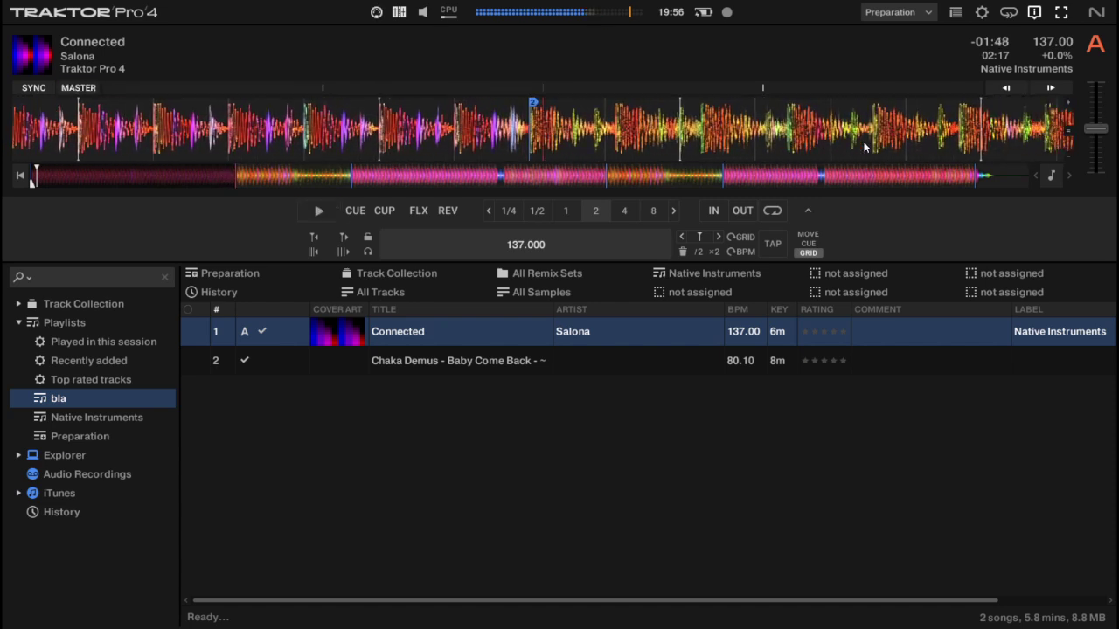
{"action": "key", "text": "2"}
{"action": "key", "text": "2"}
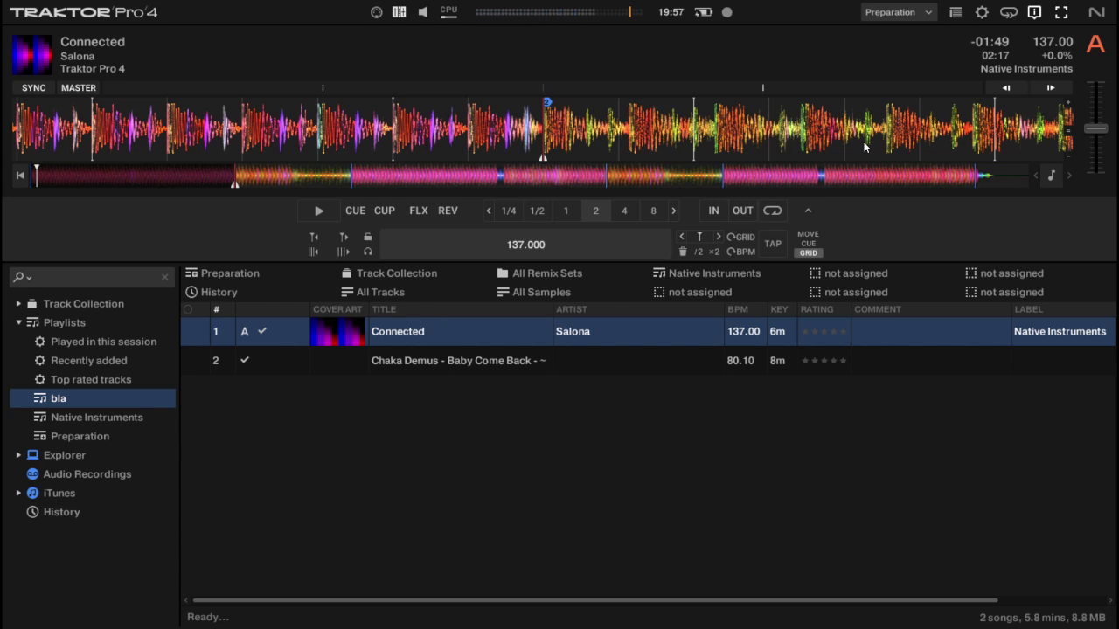
{"action": "left_click", "coordinate": [700, 238]}
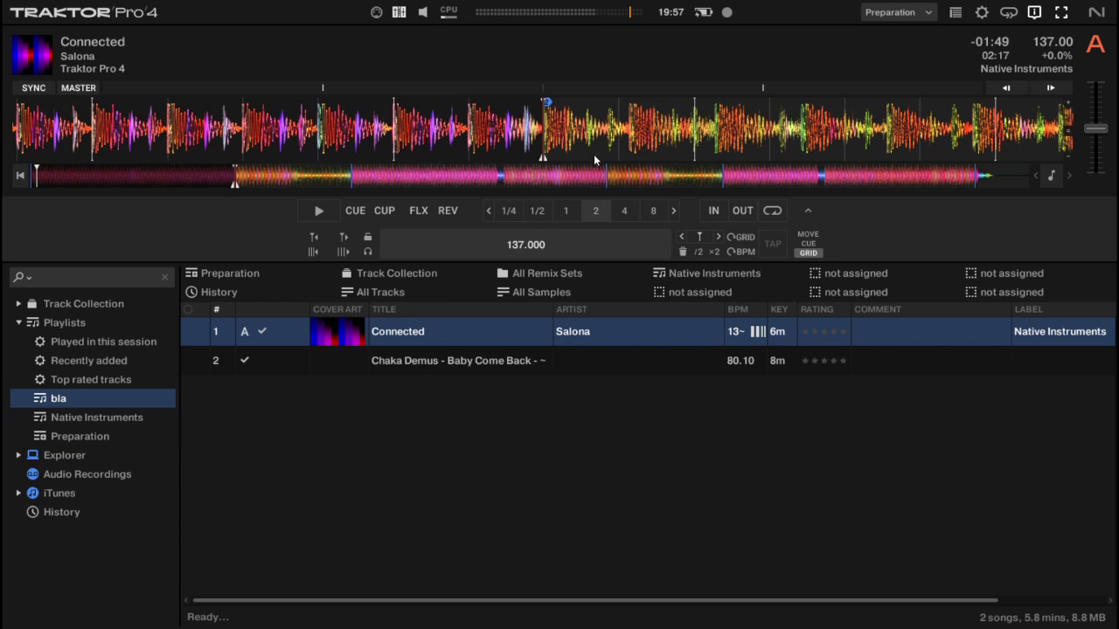
Try a tempo of 115 BPM for the section starting at hotcue 2
{"action": "double_click", "coordinate": [523, 246]}
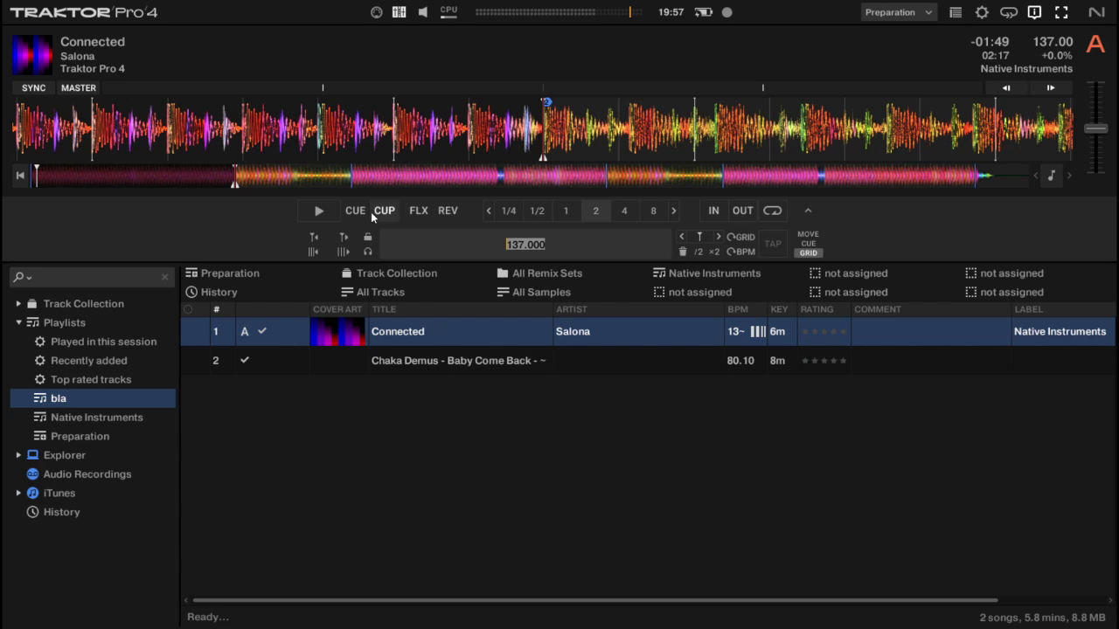
{"action": "type", "text": "115"}
{"action": "key", "text": "Return"}
Set the tempo of the section starting at hotcue 2 to 120 BPM
{"action": "double_click", "coordinate": [547, 241]}
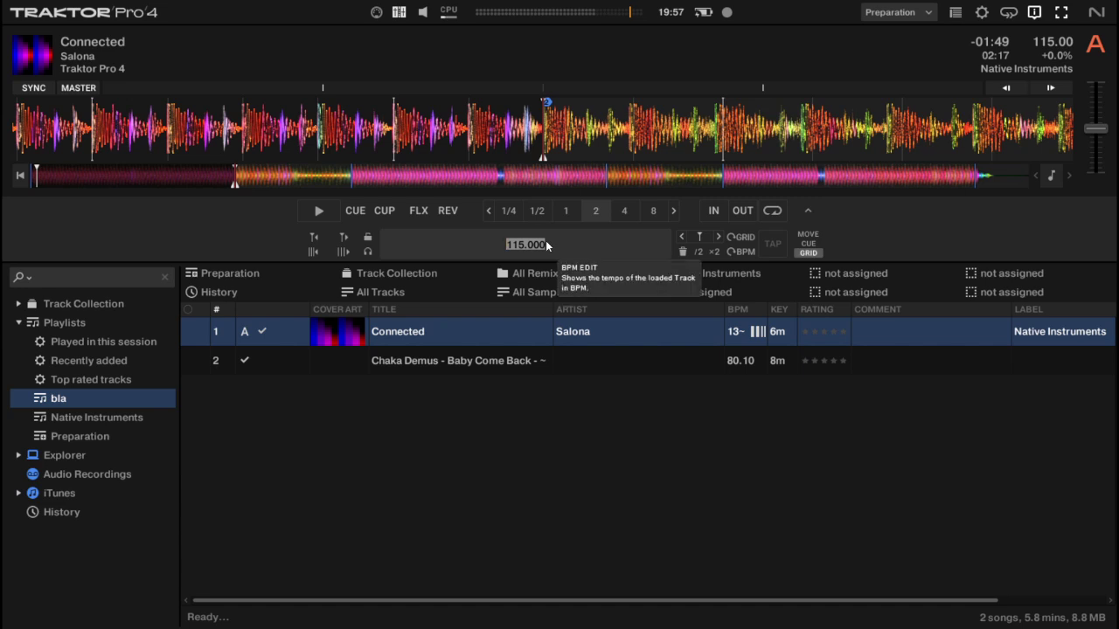
{"action": "type", "text": "120"}
{"action": "key", "text": "Return"}
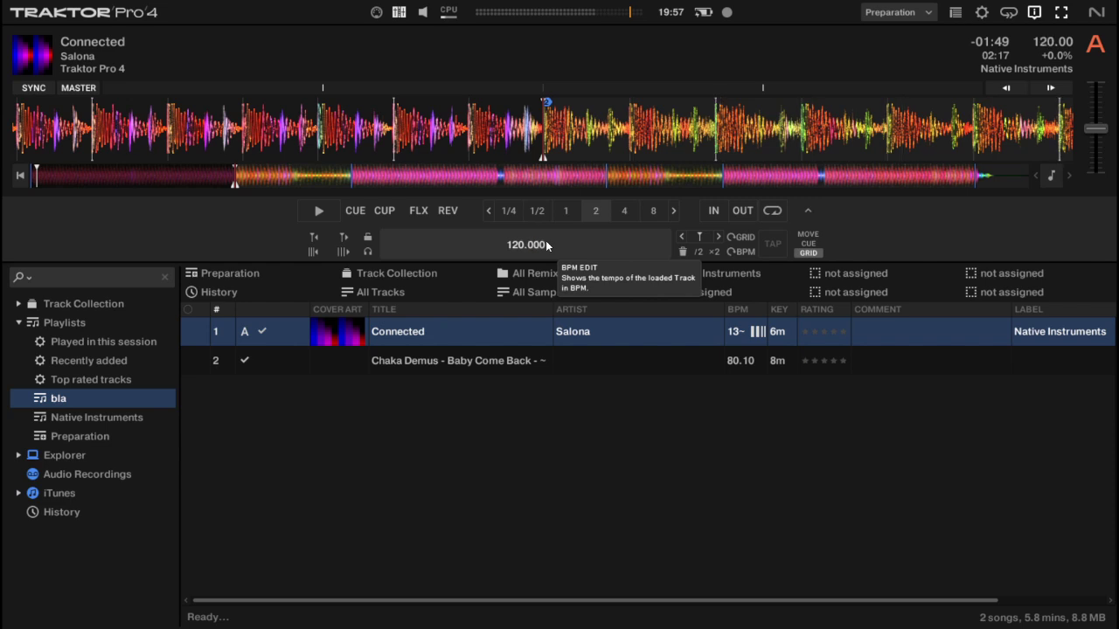
Play Connected across the grid marker at hotcue 2 and on past hotcue 3 to compare the beats with the grid
{"action": "key", "text": "space"}
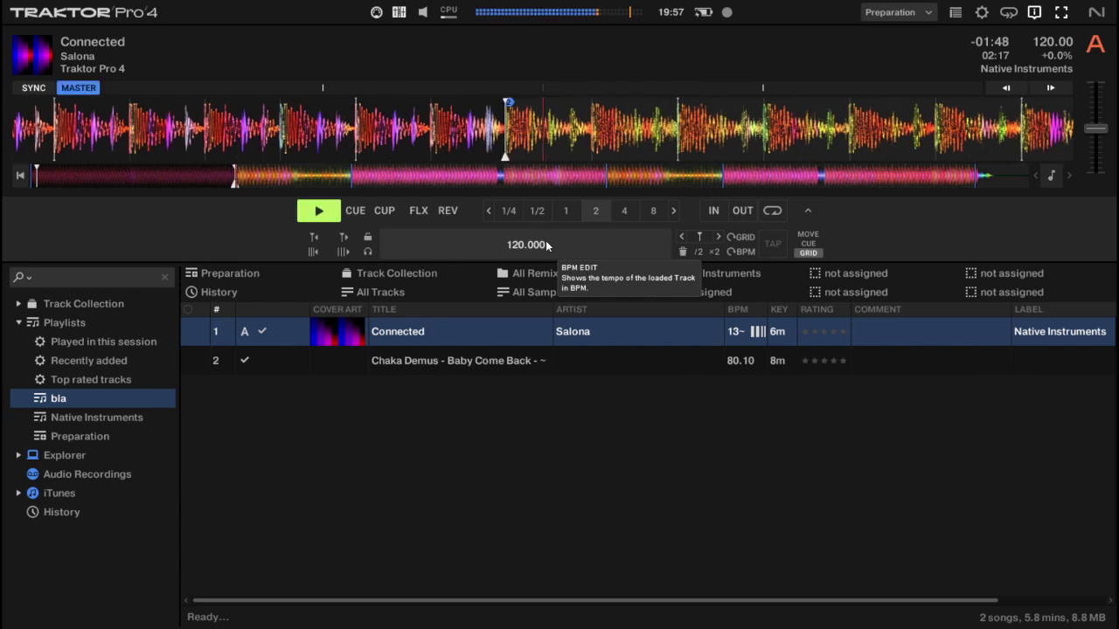
{"action": "key", "text": "space"}
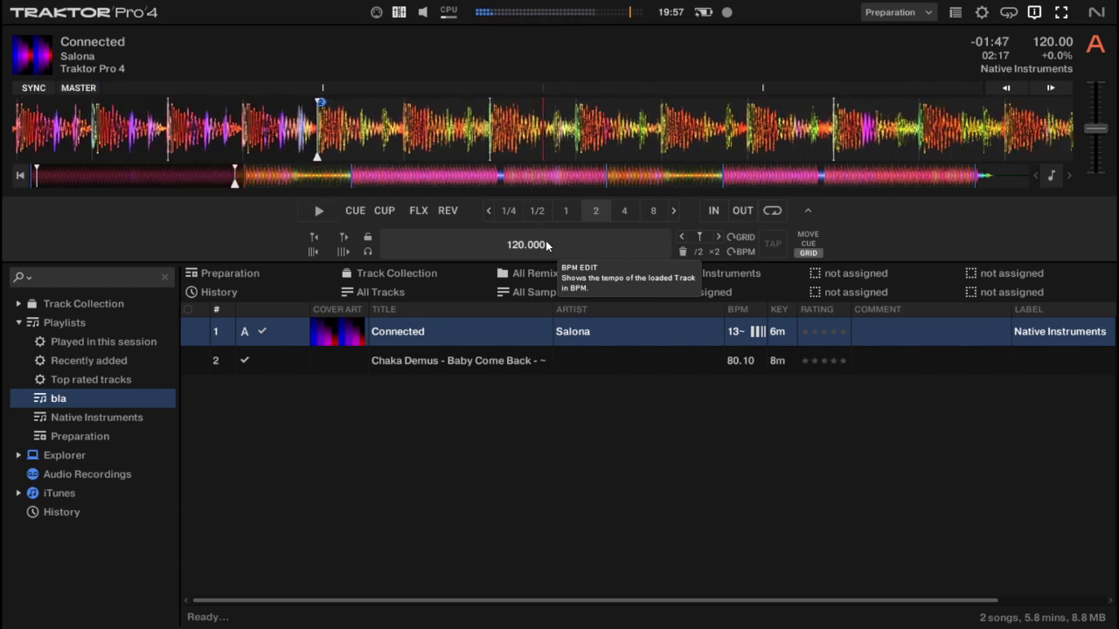
{"action": "key", "text": "Left"}
{"action": "key", "text": "Left"}
{"action": "key", "text": "Left"}
{"action": "key", "text": "Left"}
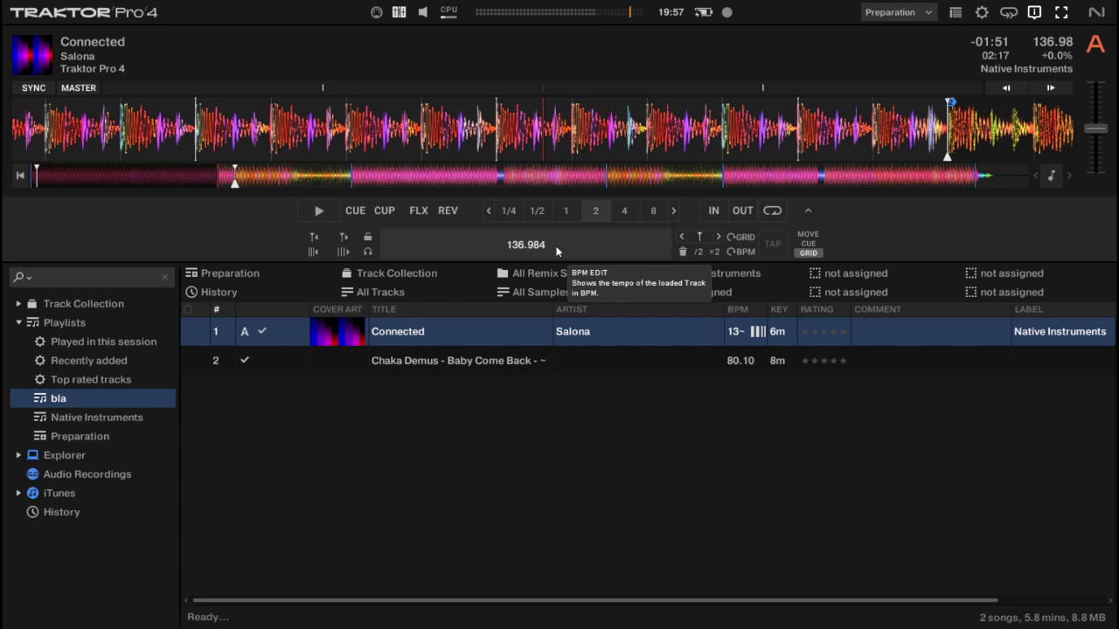
{"action": "scroll", "coordinate": [557, 252], "scroll_direction": "down", "scroll_amount": 5}
{"action": "key", "text": "space"}
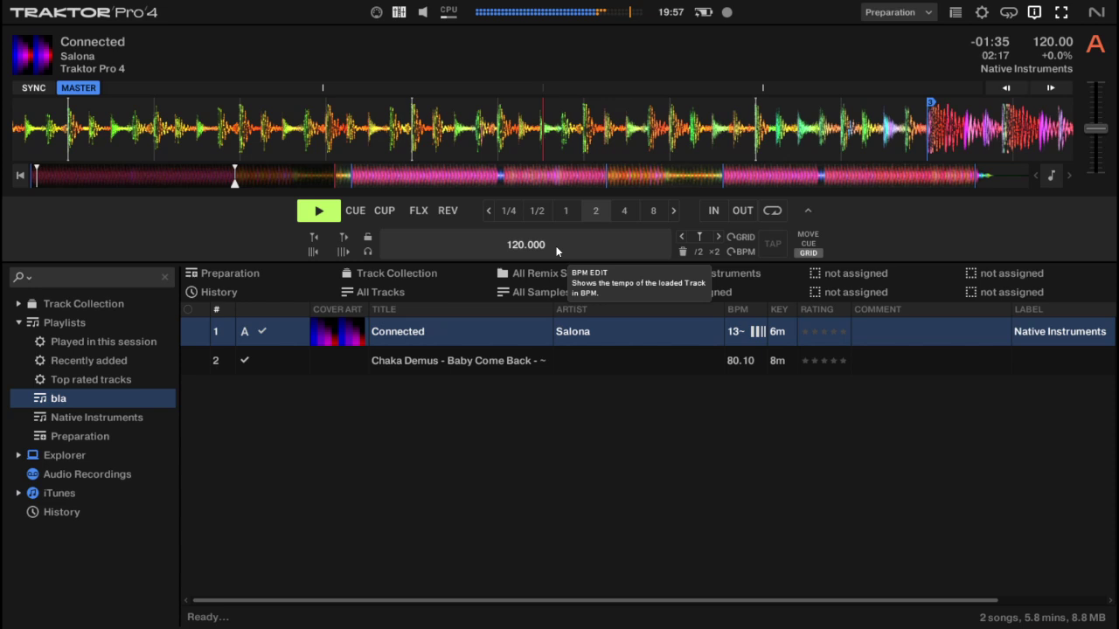
{"action": "key", "text": "space"}
{"action": "key", "text": "space"}
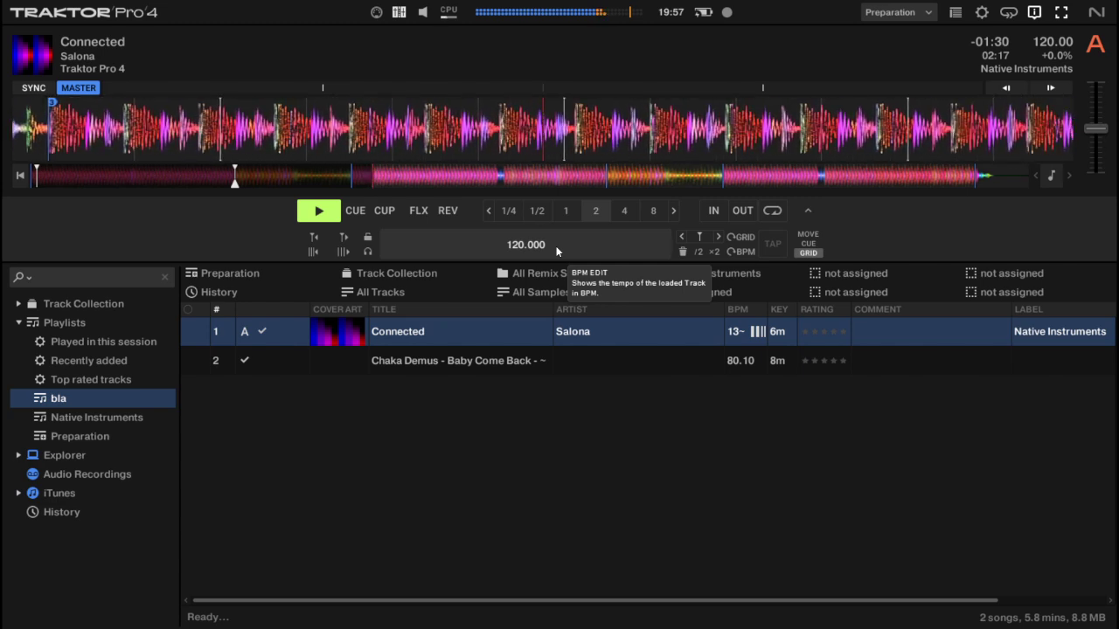
{"action": "key", "text": "space"}
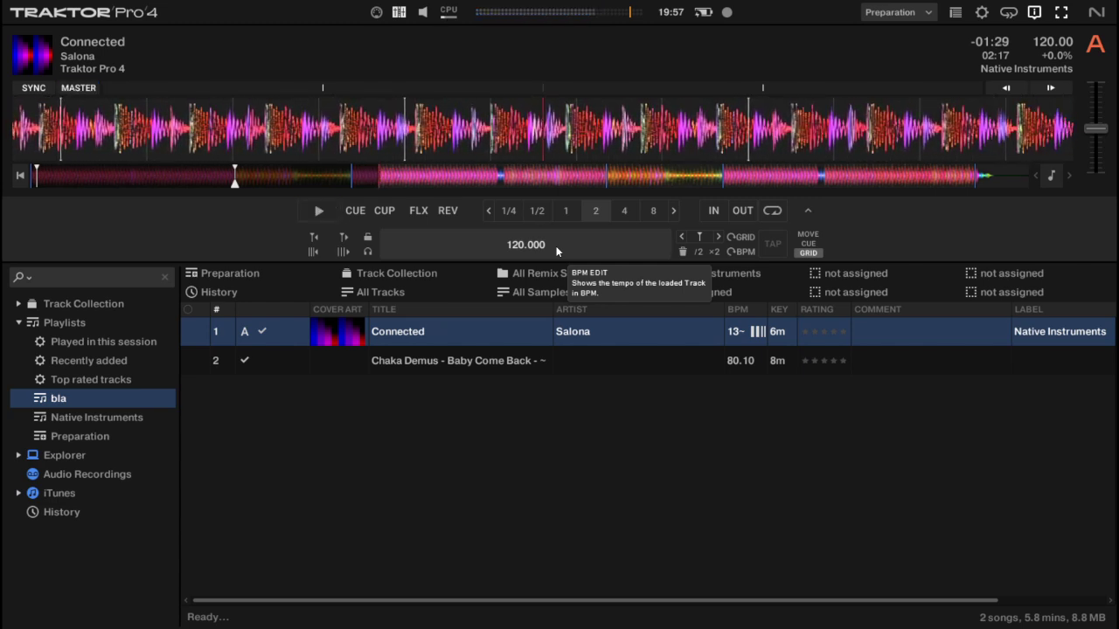
Return the playhead to hotcue 3 and add a beatgrid marker there
{"action": "key", "text": "Left"}
{"action": "key", "text": "Left"}
{"action": "key", "text": "Left"}
{"action": "key", "text": "Left"}
{"action": "key", "text": "Right"}
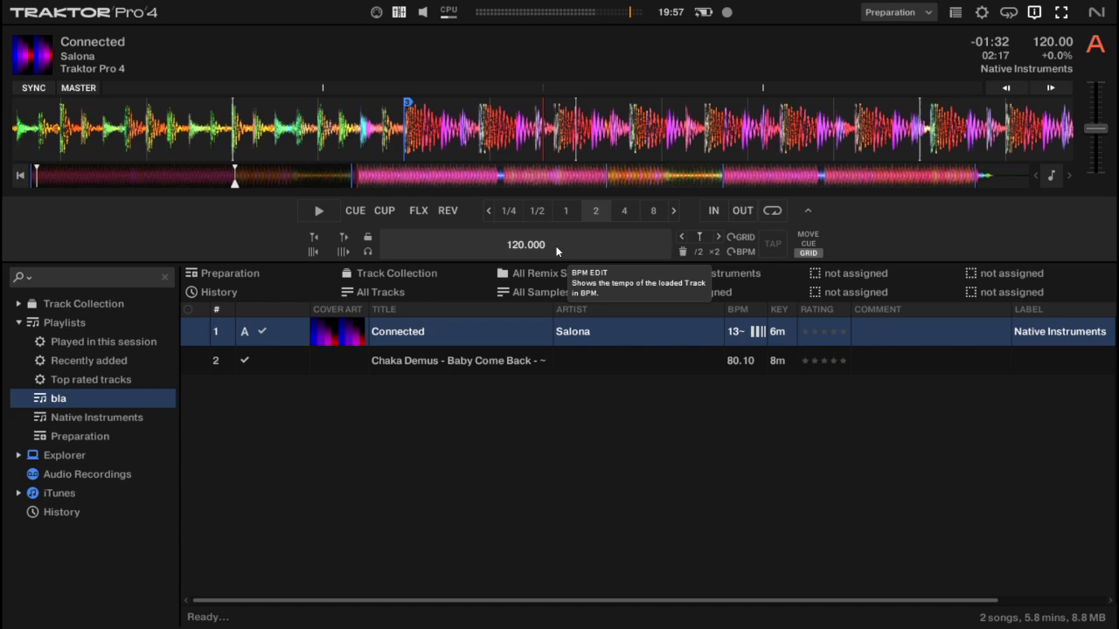
{"action": "key", "text": "Left"}
{"action": "key", "text": "c"}
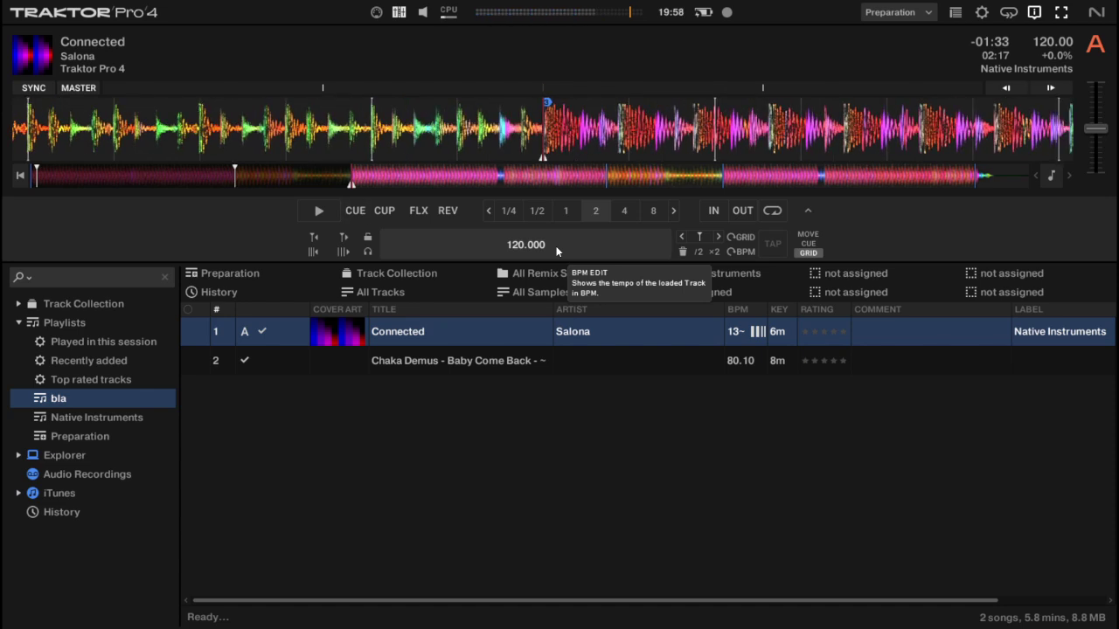
{"action": "left_click", "coordinate": [699, 237]}
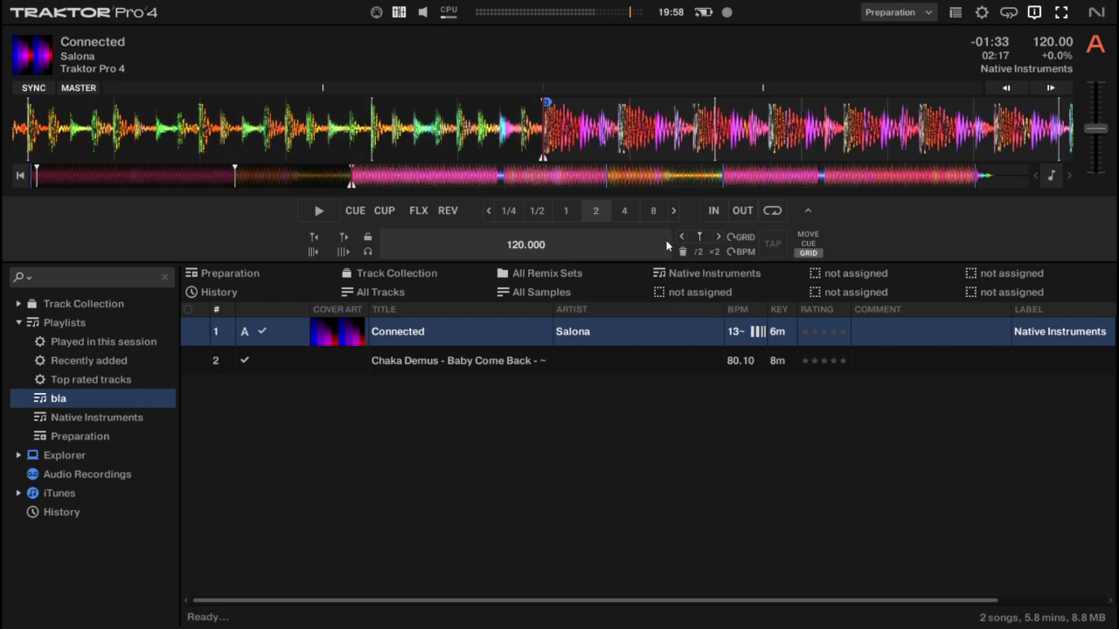
Set the tempo of the section starting at hotcue 3 to 137 BPM and play it to check the grid
{"action": "double_click", "coordinate": [523, 244]}
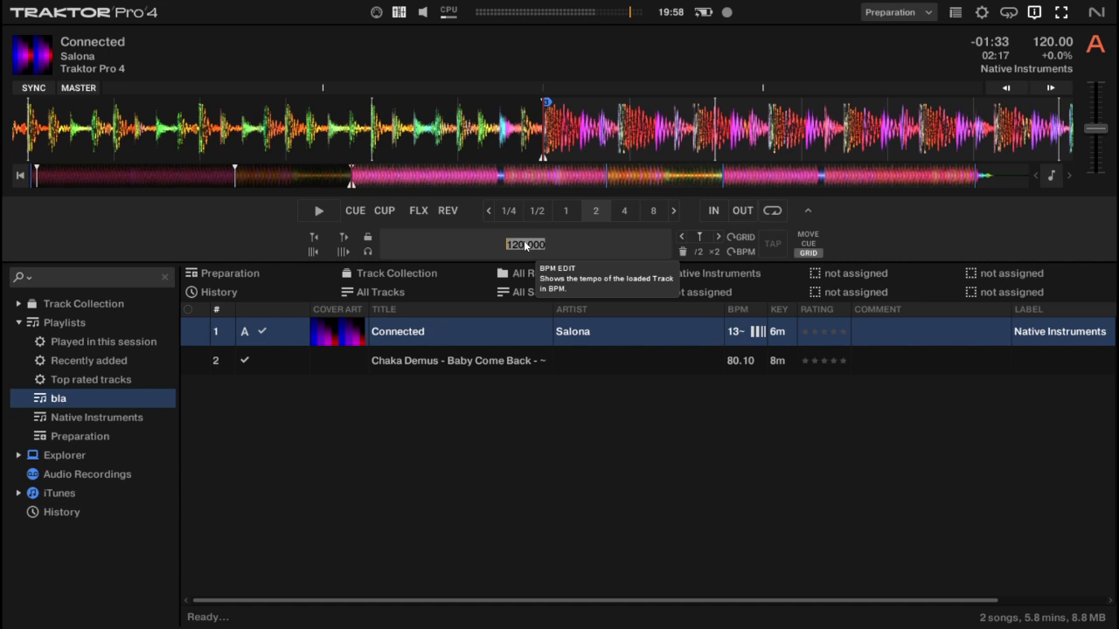
{"action": "type", "text": "137"}
{"action": "key", "text": "Return"}
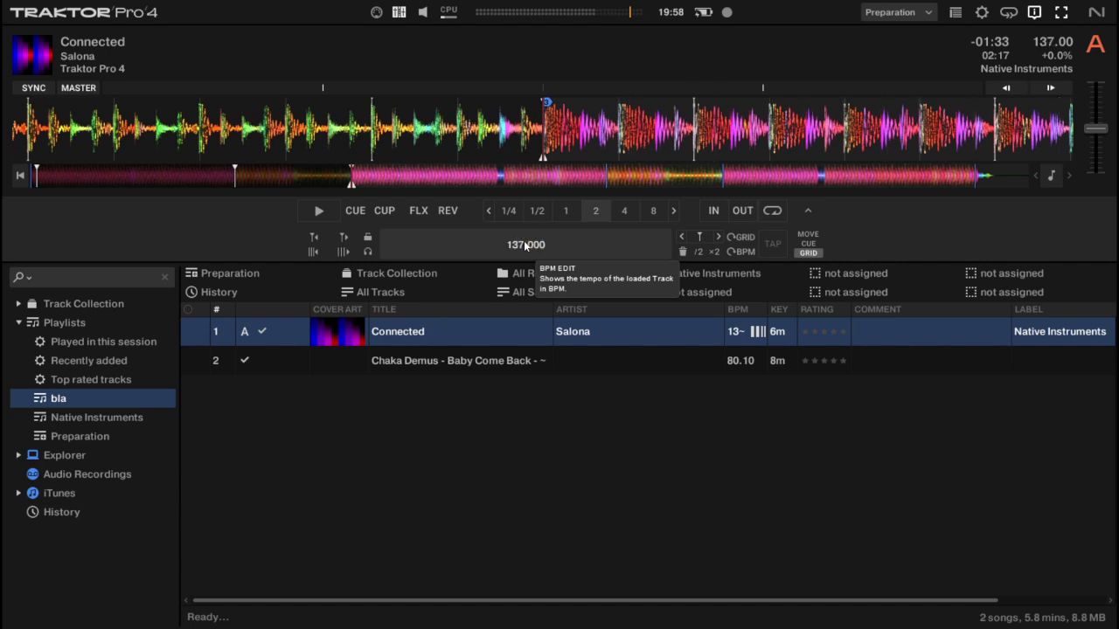
{"action": "key", "text": "space"}
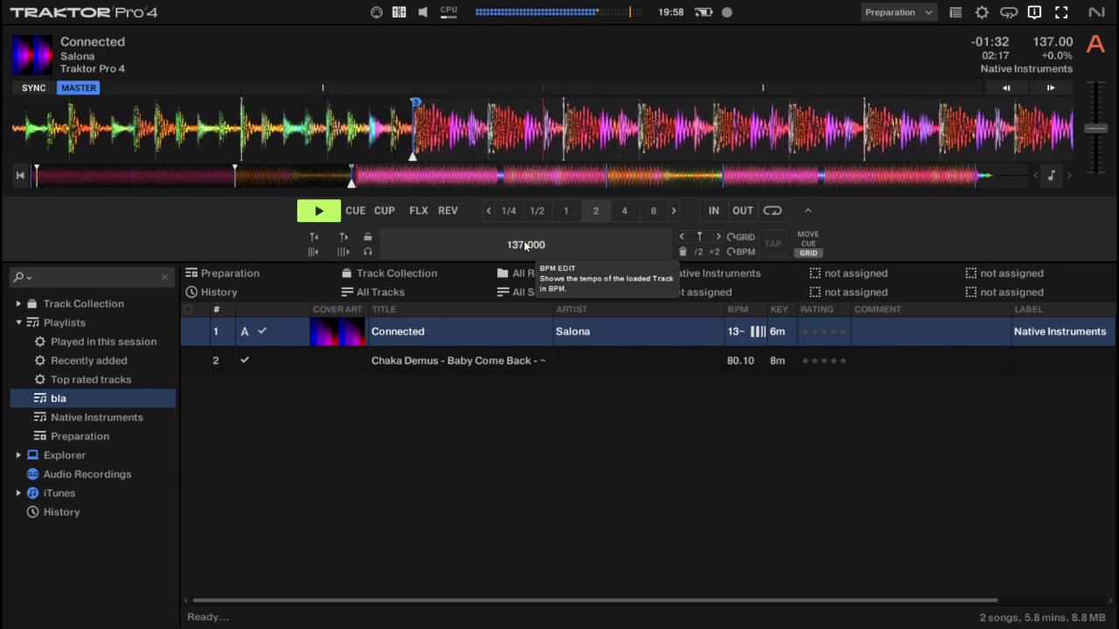
{"action": "key", "text": "space"}
{"action": "key", "text": "Right"}
{"action": "key", "text": "Right"}
{"action": "key", "text": "Right"}
{"action": "key", "text": "Right"}
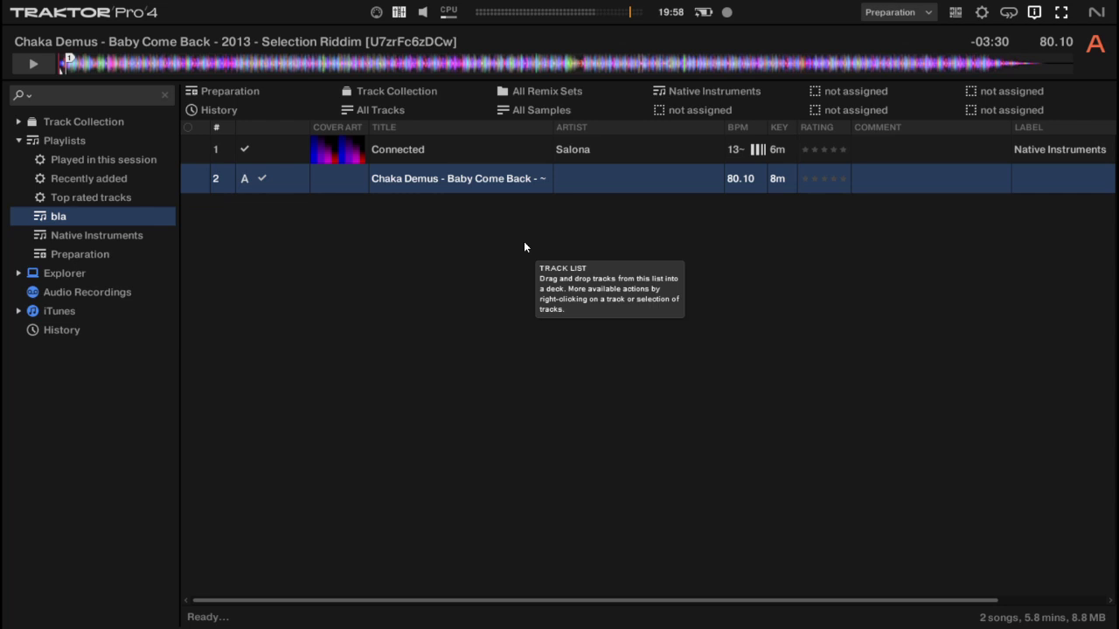
Show the full deck with Chaka Demus - Baby Come Back and play its opening to compare the beats with the grid
{"action": "key", "text": "space"}
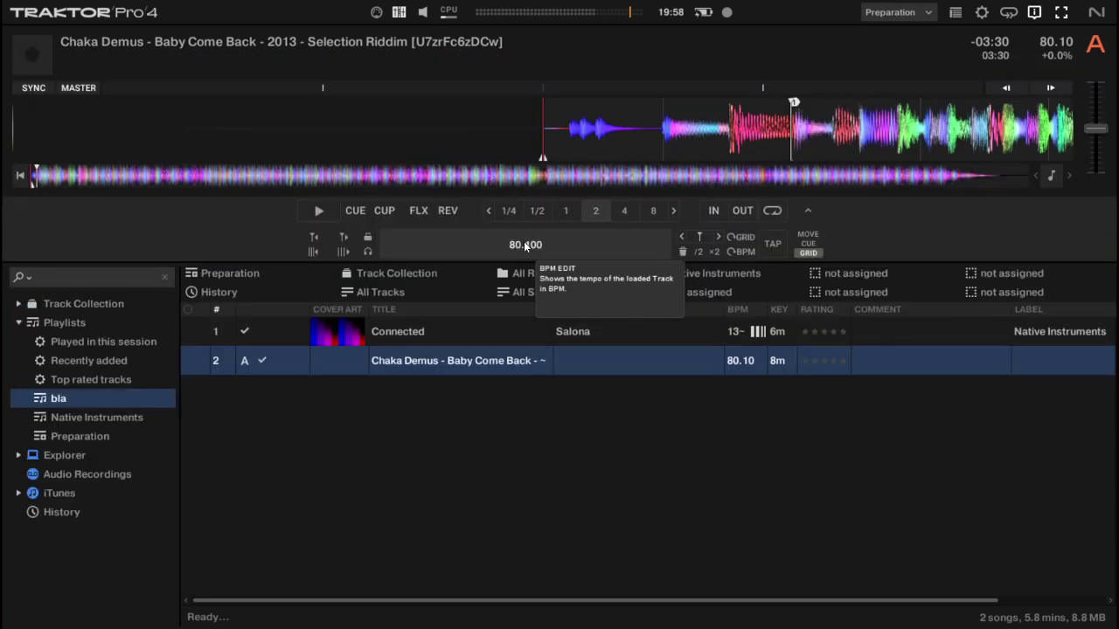
{"action": "key", "text": "space"}
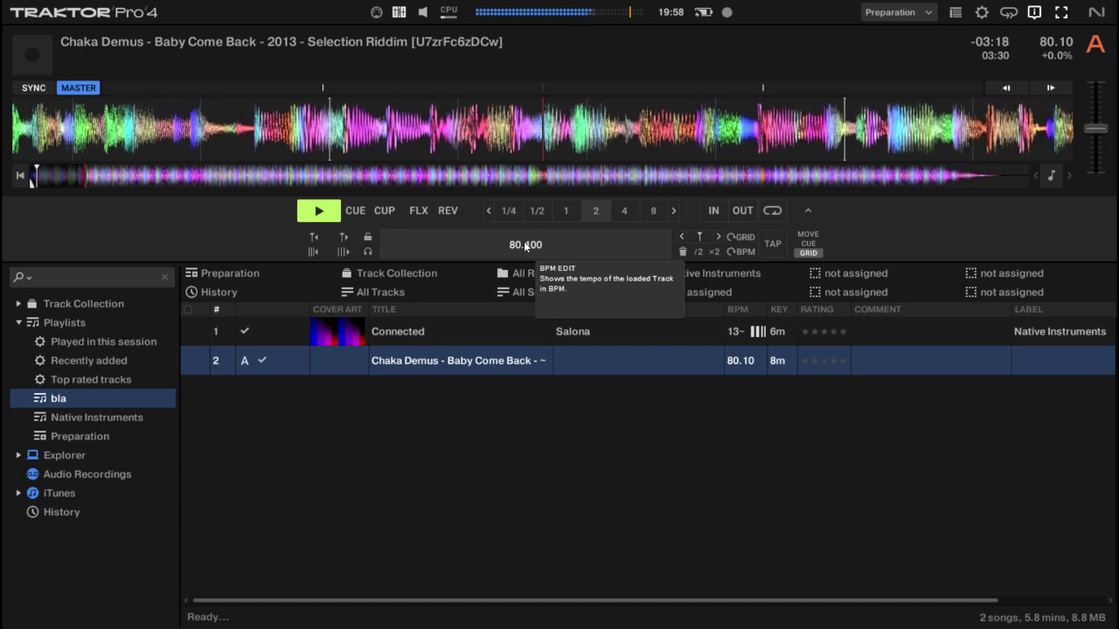
{"action": "key", "text": "space"}
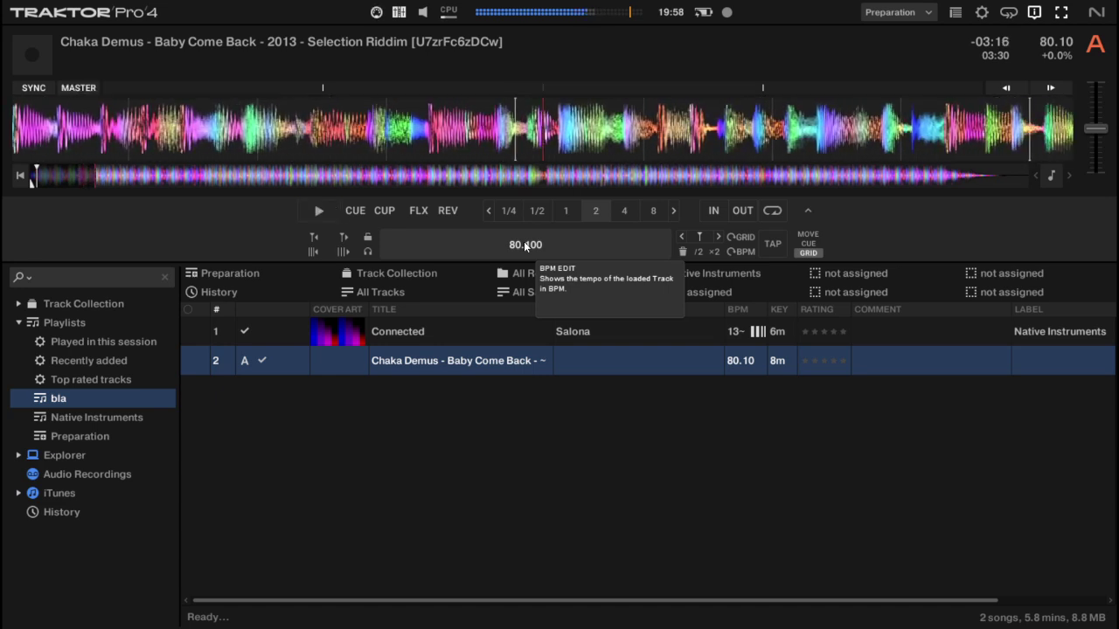
Step through Baby Come Back from its start, align the playhead with the drifting downbeat at about 3:14 remaining, and add a grid marker there
{"action": "key", "text": "1"}
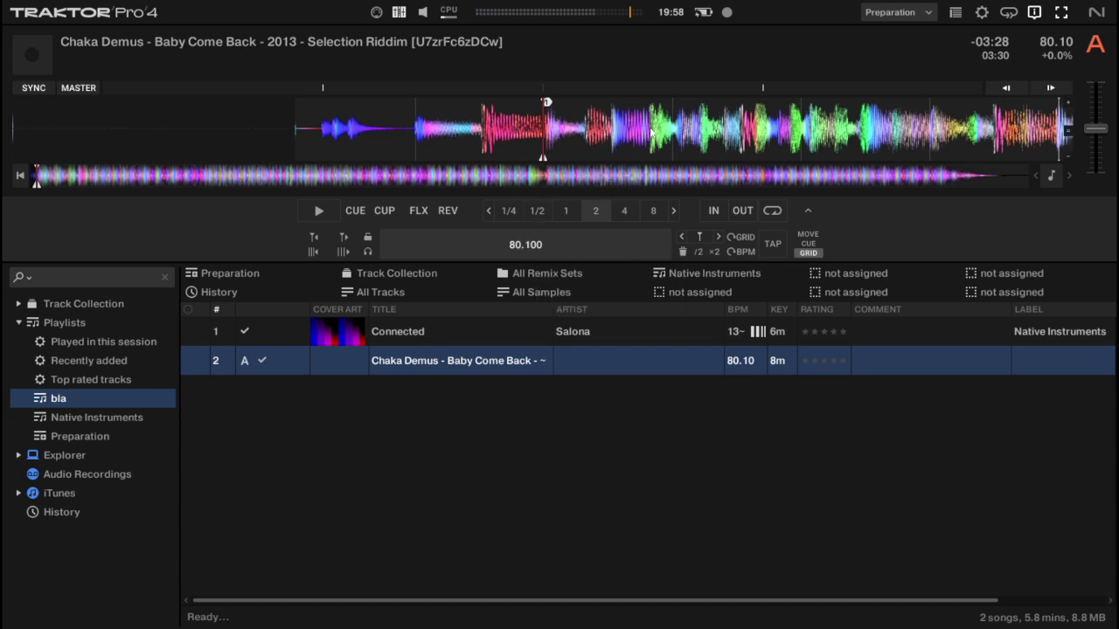
{"action": "mouse_move", "coordinate": [656, 131]}
{"action": "left_mouse_down"}
{"action": "mouse_move", "coordinate": [711, 131]}
{"action": "mouse_move", "coordinate": [726, 111]}
{"action": "mouse_move", "coordinate": [704, 109]}
{"action": "mouse_move", "coordinate": [727, 107]}
{"action": "mouse_move", "coordinate": [711, 103]}
{"action": "left_mouse_up"}
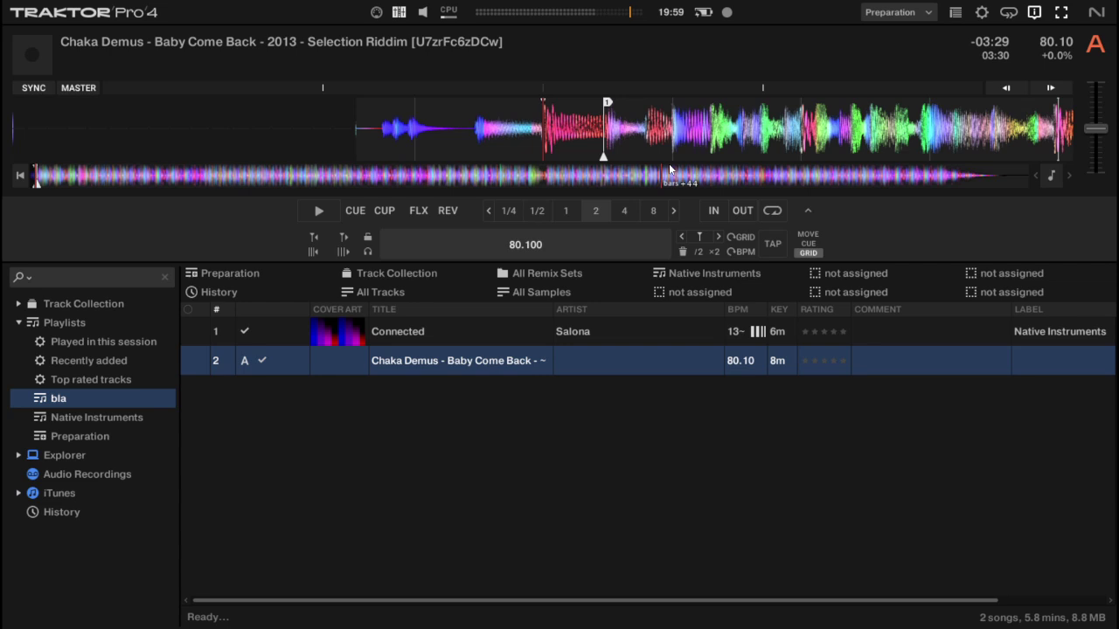
{"action": "scroll", "coordinate": [652, 151], "scroll_direction": "down", "scroll_amount": 7}
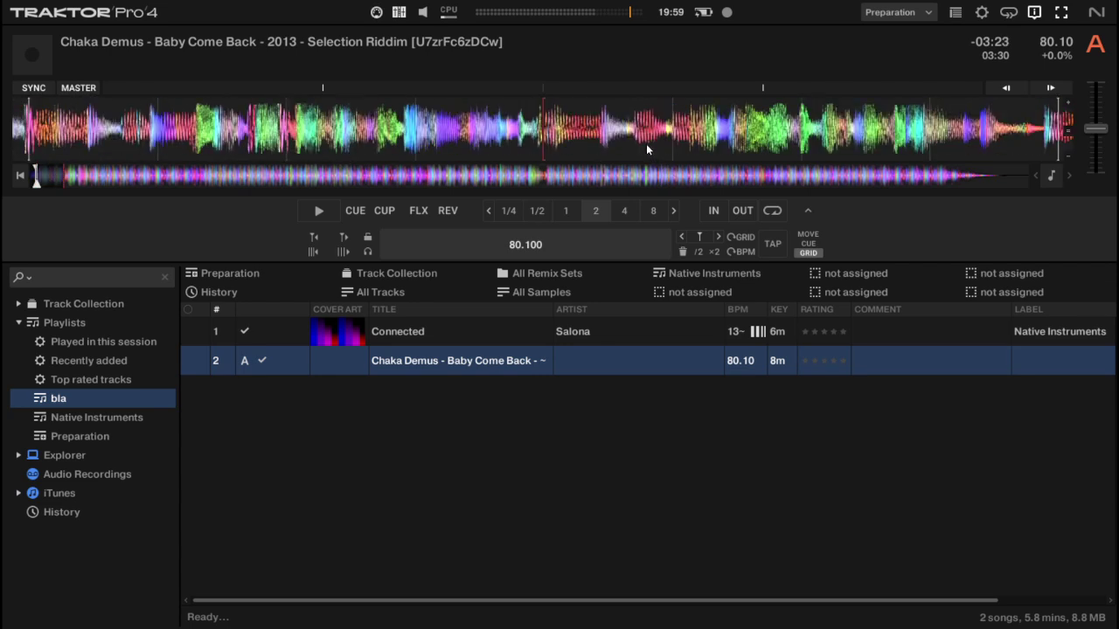
{"action": "scroll", "coordinate": [647, 148], "scroll_direction": "down", "scroll_amount": 1}
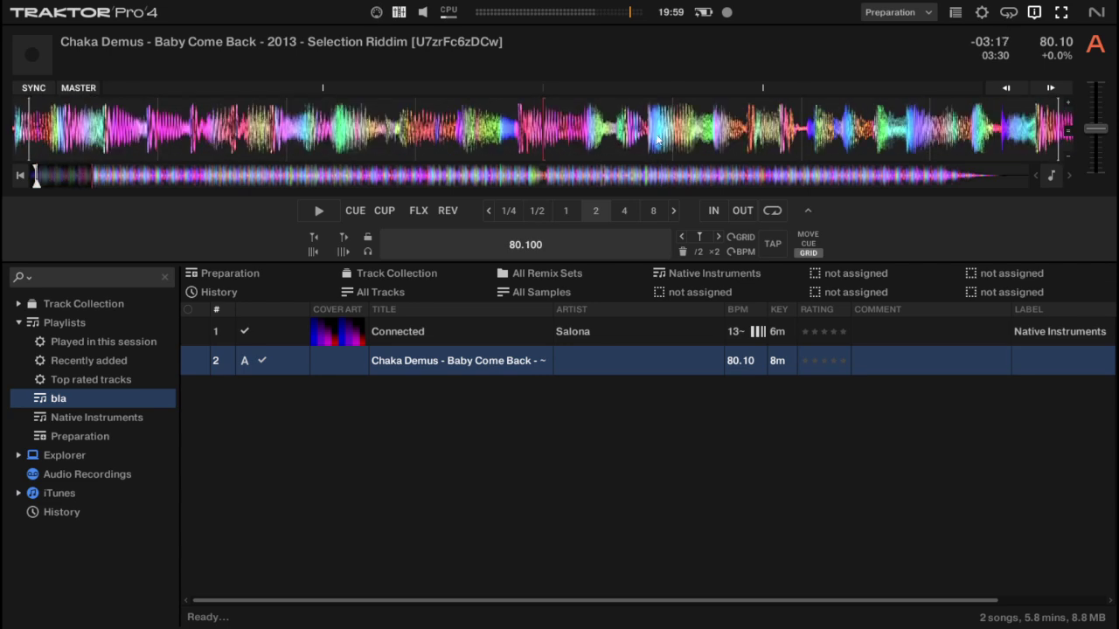
{"action": "scroll", "coordinate": [657, 140], "scroll_direction": "down", "scroll_amount": 2}
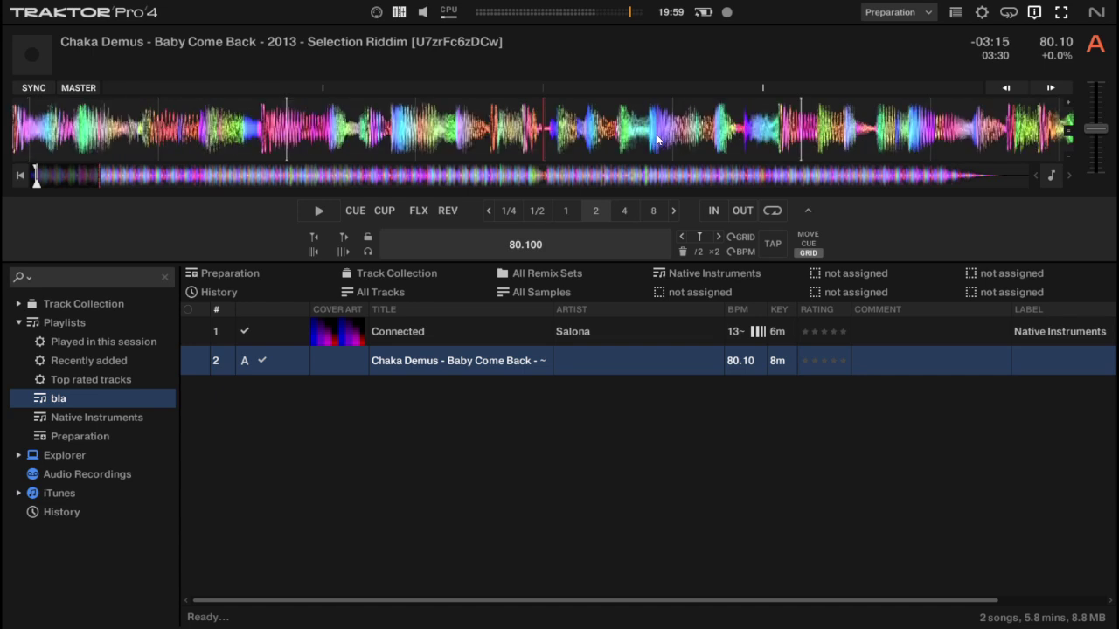
{"action": "scroll", "coordinate": [657, 139], "scroll_direction": "up", "scroll_amount": 3}
{"action": "scroll", "coordinate": [657, 140], "scroll_direction": "down", "scroll_amount": 1}
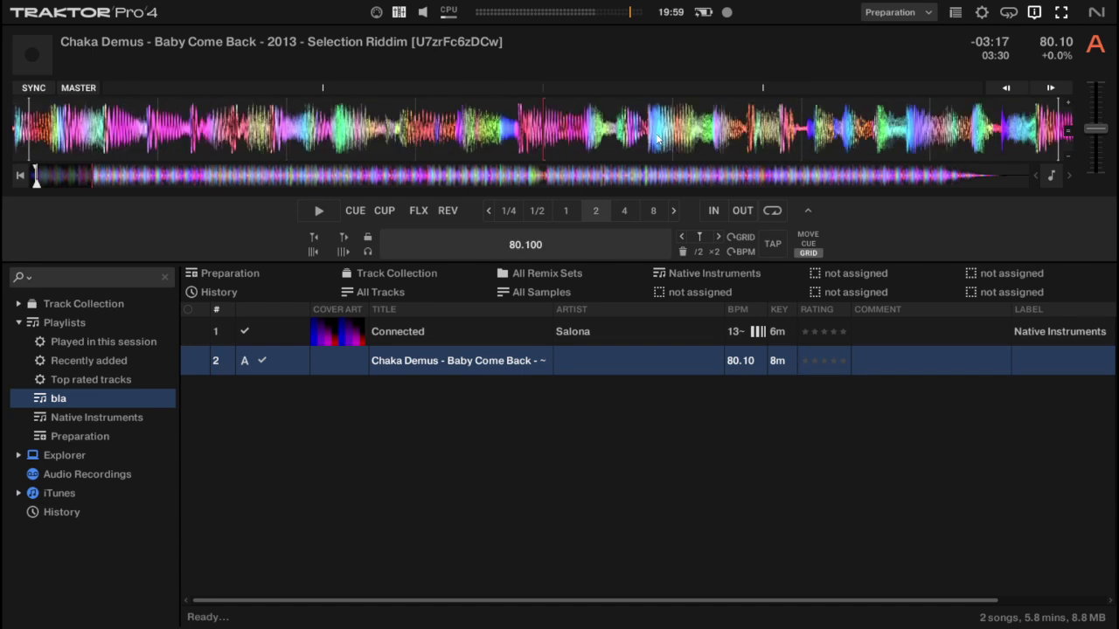
{"action": "scroll", "coordinate": [658, 139], "scroll_direction": "down", "scroll_amount": 2}
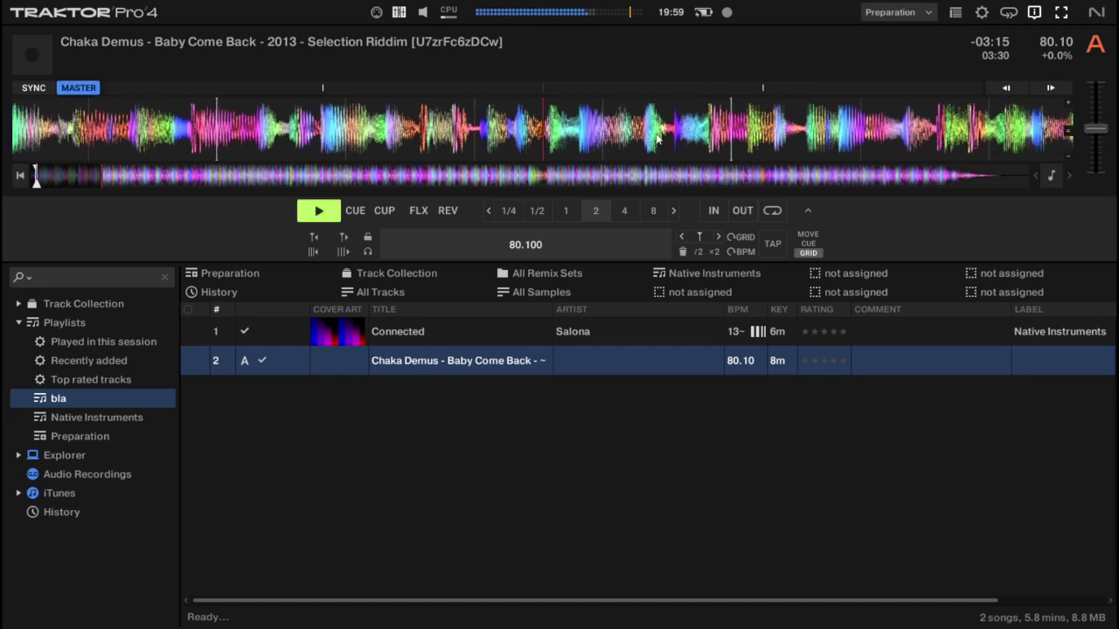
{"action": "left_click_drag", "start_coordinate": [657, 138], "coordinate": [713, 134]}
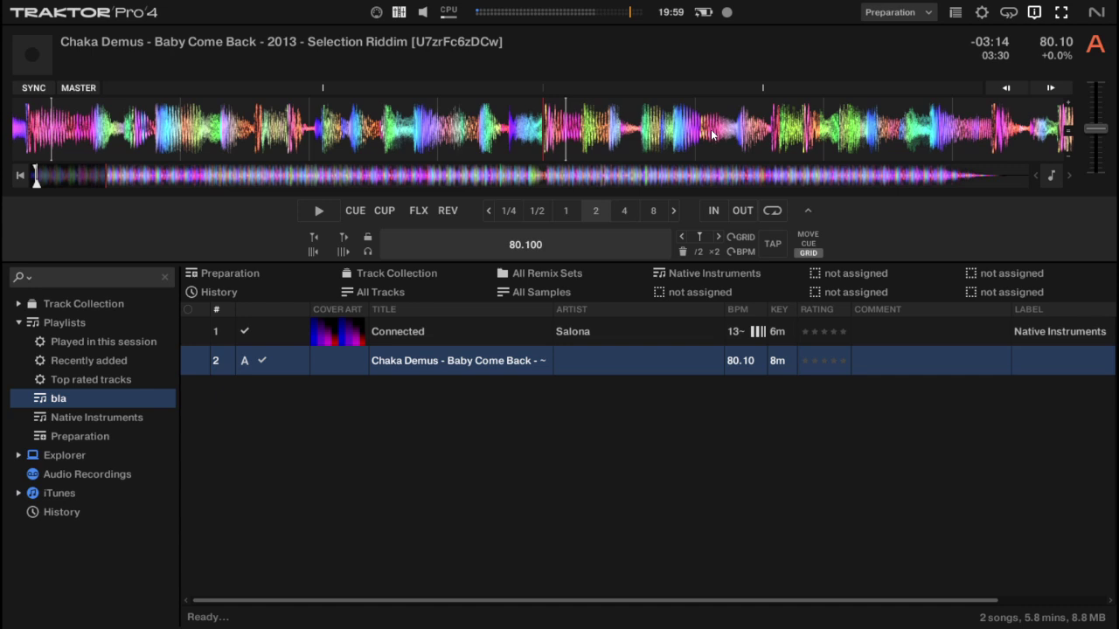
{"action": "left_click", "coordinate": [705, 241]}
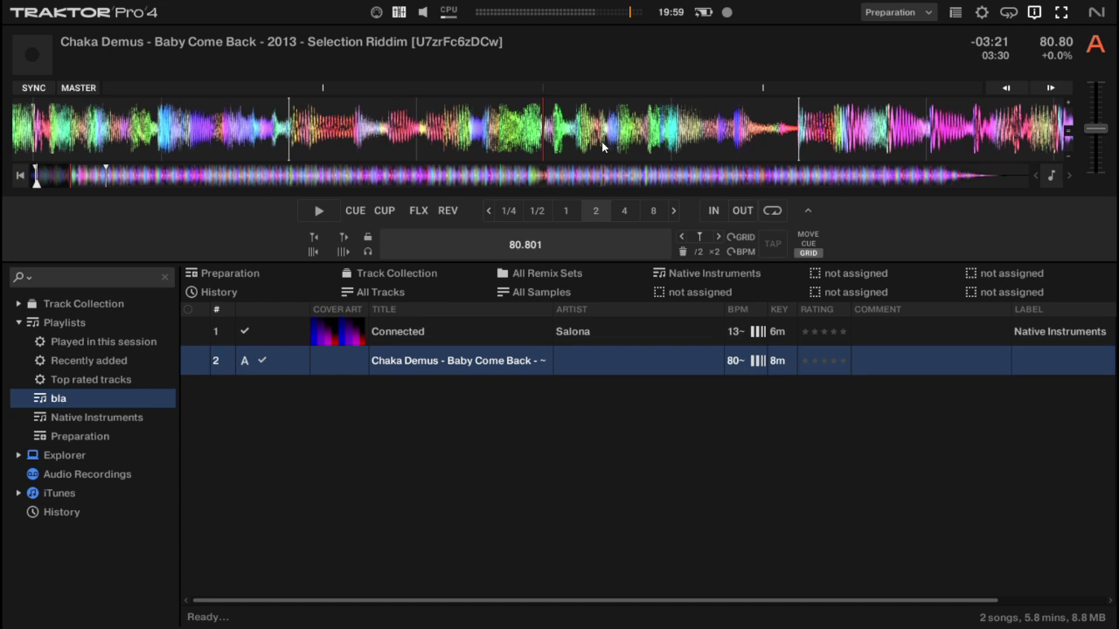
Play on to the drifting downbeat at about 3:17 remaining, align the playhead with it, and add a grid marker there
{"action": "key", "text": "space"}
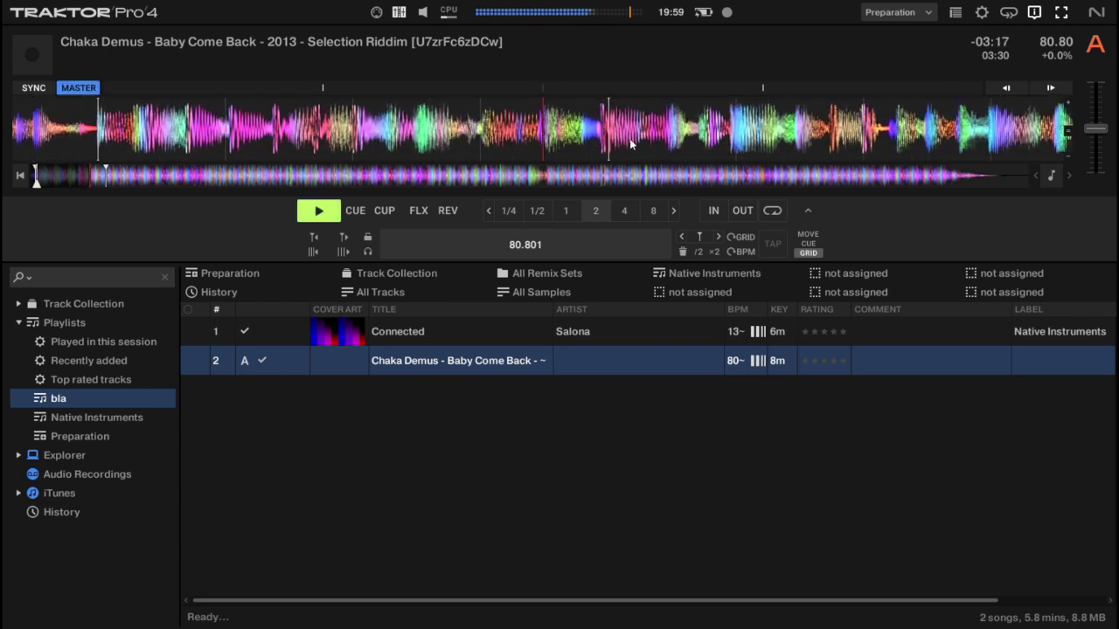
{"action": "key", "text": "space"}
{"action": "left_click_drag", "start_coordinate": [640, 139], "coordinate": [642, 140]}
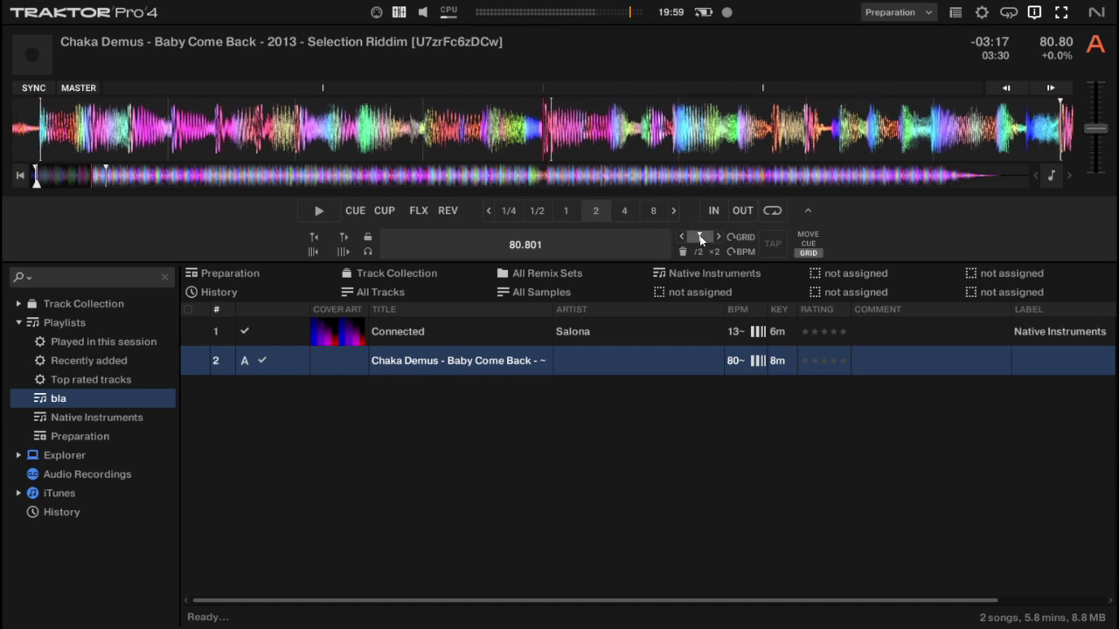
Play from the 3:17 marker to about 3:10 remaining to compare the beats with the grid
{"action": "key", "text": "space"}
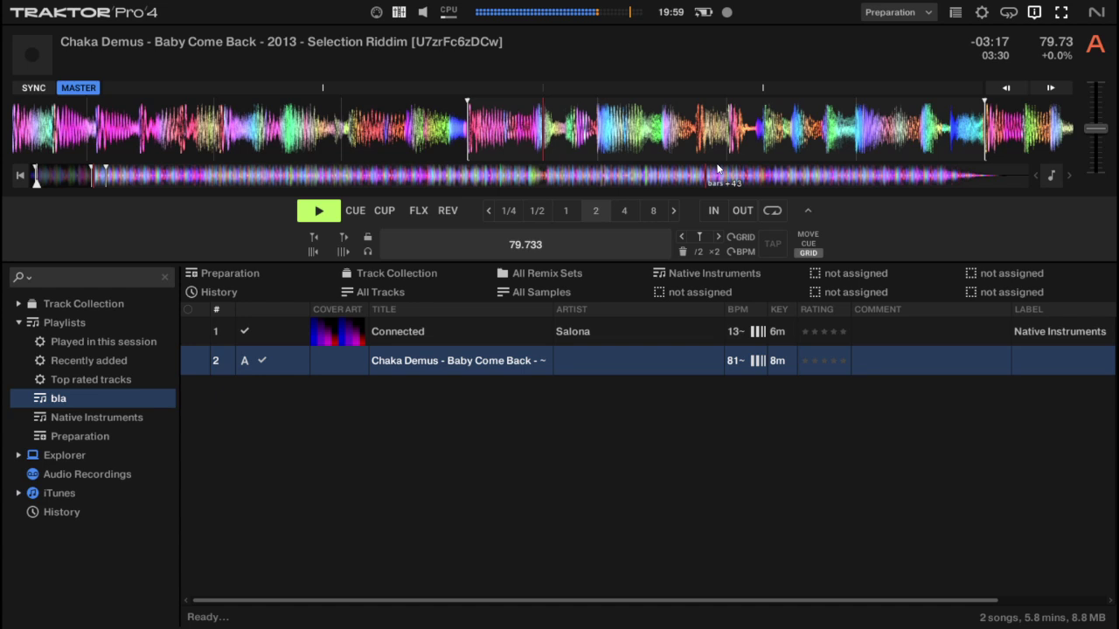
{"action": "key", "text": "space"}
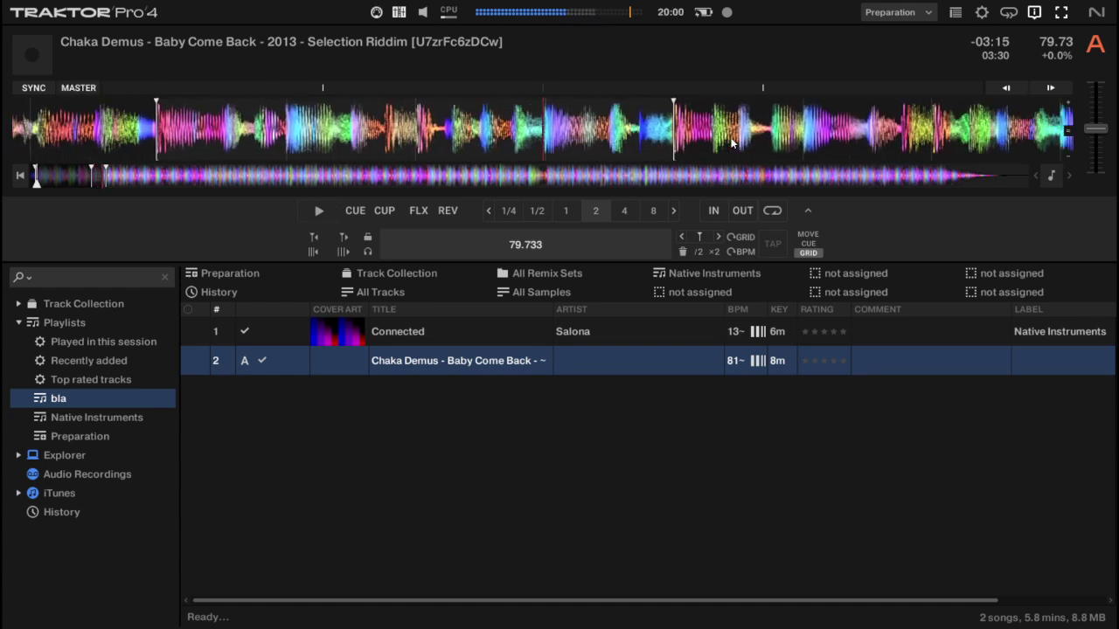
{"action": "key", "text": "space"}
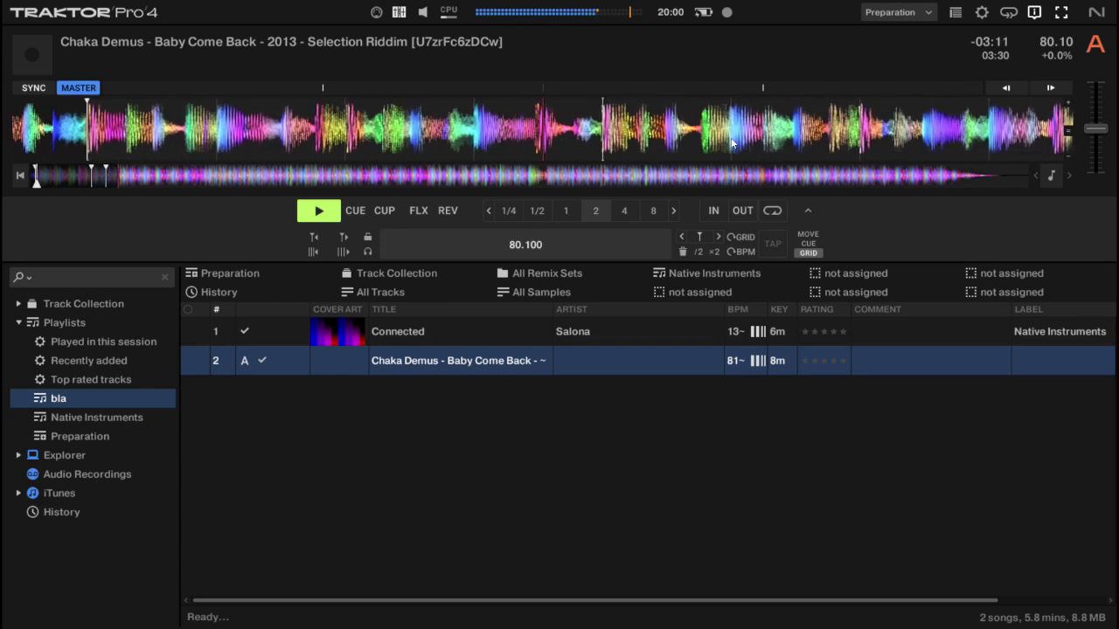
{"action": "key", "text": "space"}
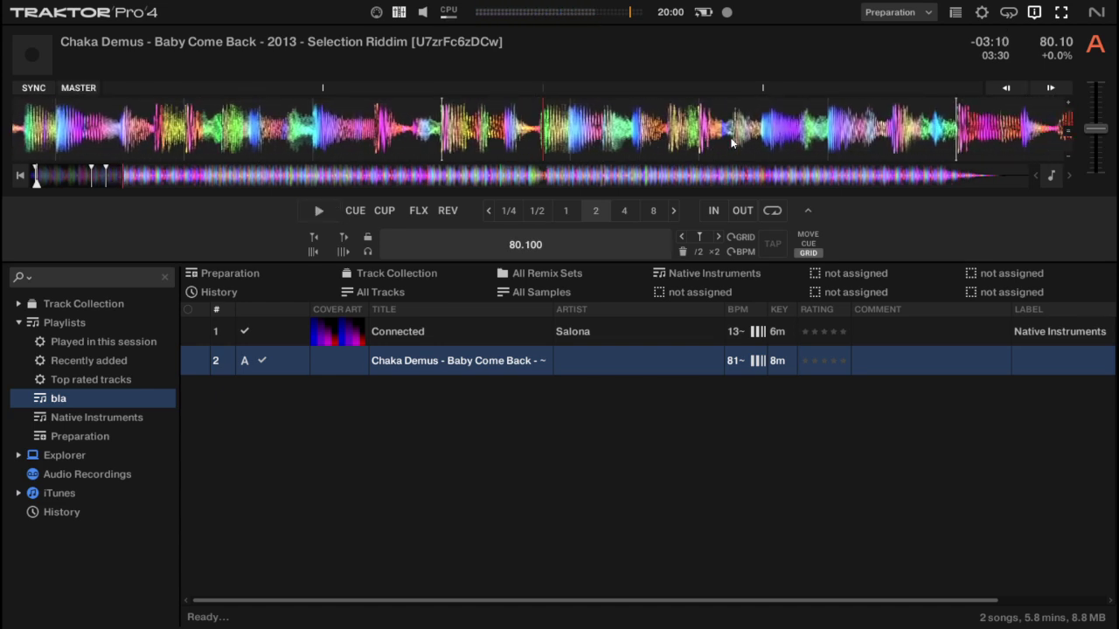
Move ahead to the drifting downbeat at about 2:59 remaining and add a grid marker there
{"action": "scroll", "coordinate": [732, 142], "scroll_direction": "down", "scroll_amount": 6}
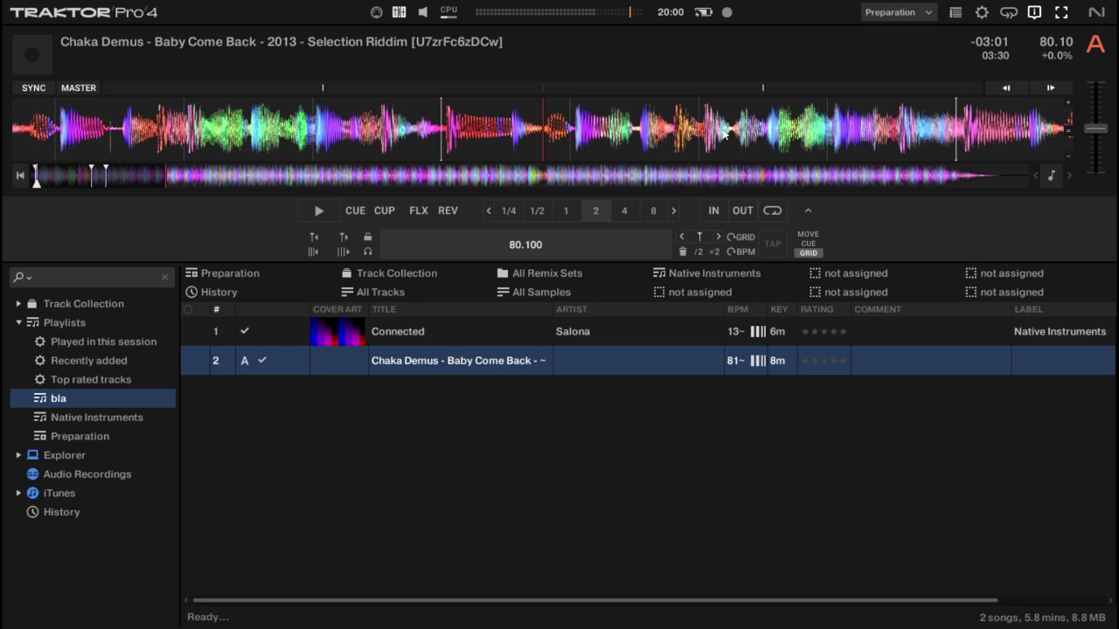
{"action": "left_click_drag", "start_coordinate": [715, 132], "coordinate": [847, 120]}
{"action": "key", "text": "space"}
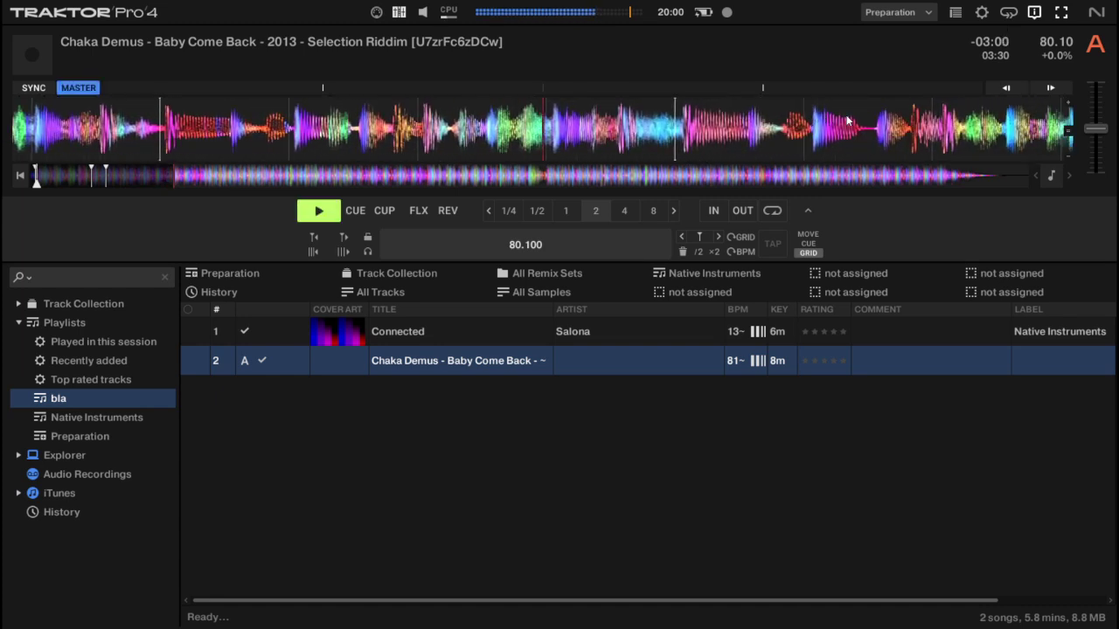
{"action": "left_click_drag", "start_coordinate": [845, 121], "coordinate": [851, 129]}
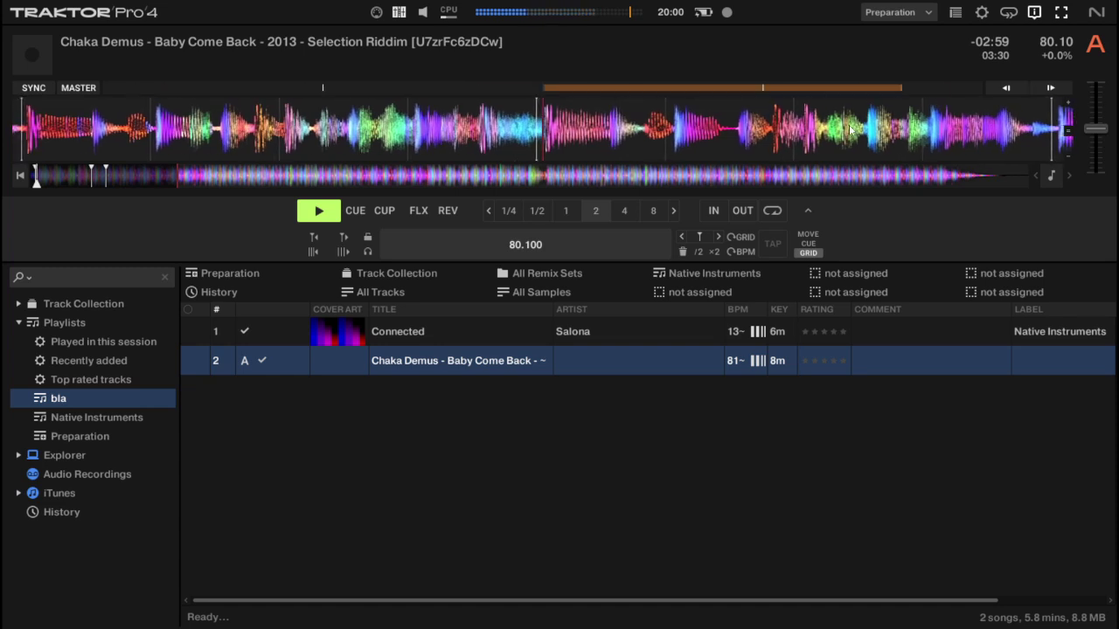
{"action": "key", "text": "space"}
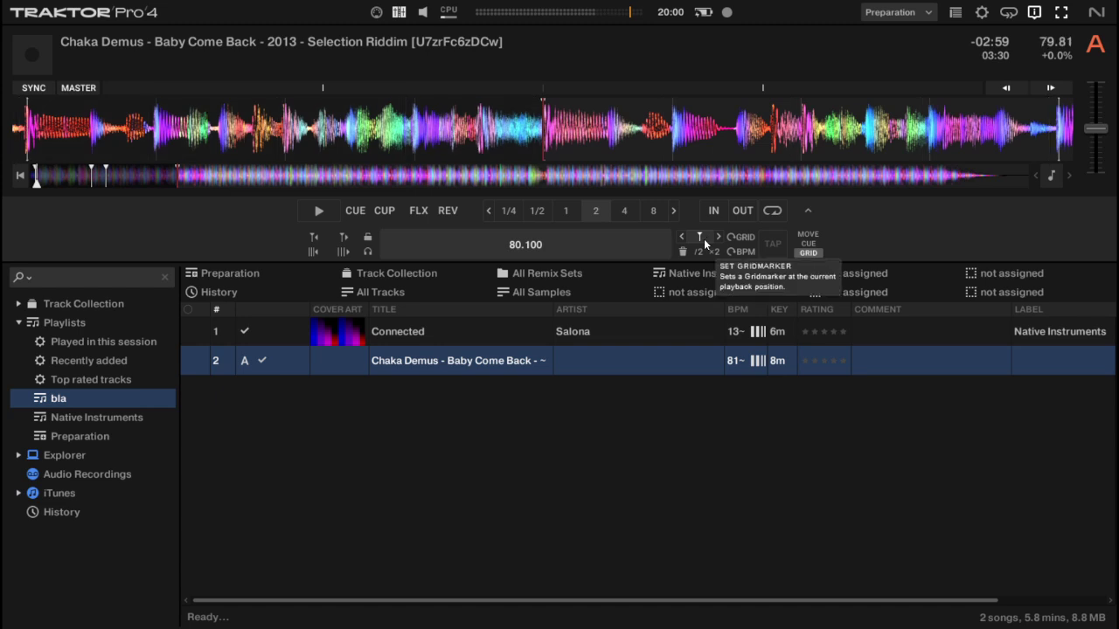
Step back through the section before the 2:59 marker, align the playhead with the downbeat at about 3:05 remaining, and add a grid marker
{"action": "key", "text": "Left"}
{"action": "key", "text": "Left"}
{"action": "key", "text": "Left"}
{"action": "key", "text": "Left"}
{"action": "key", "text": "Left"}
{"action": "key", "text": "Left"}
{"action": "key", "text": "Left"}
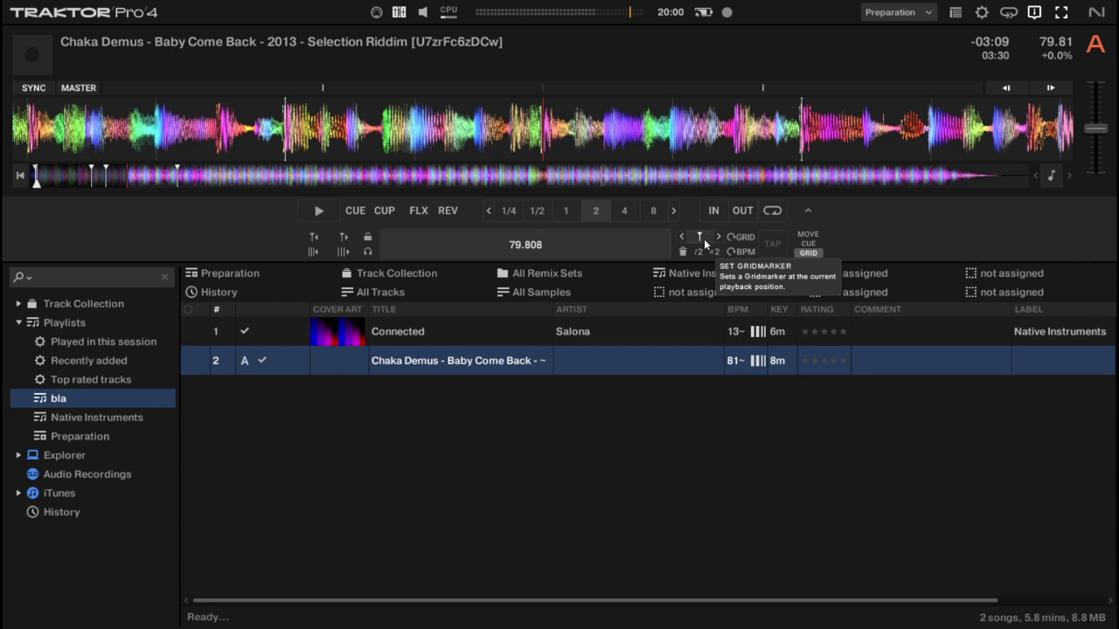
{"action": "key", "text": "Left"}
{"action": "key", "text": "Left"}
{"action": "key", "text": "Right"}
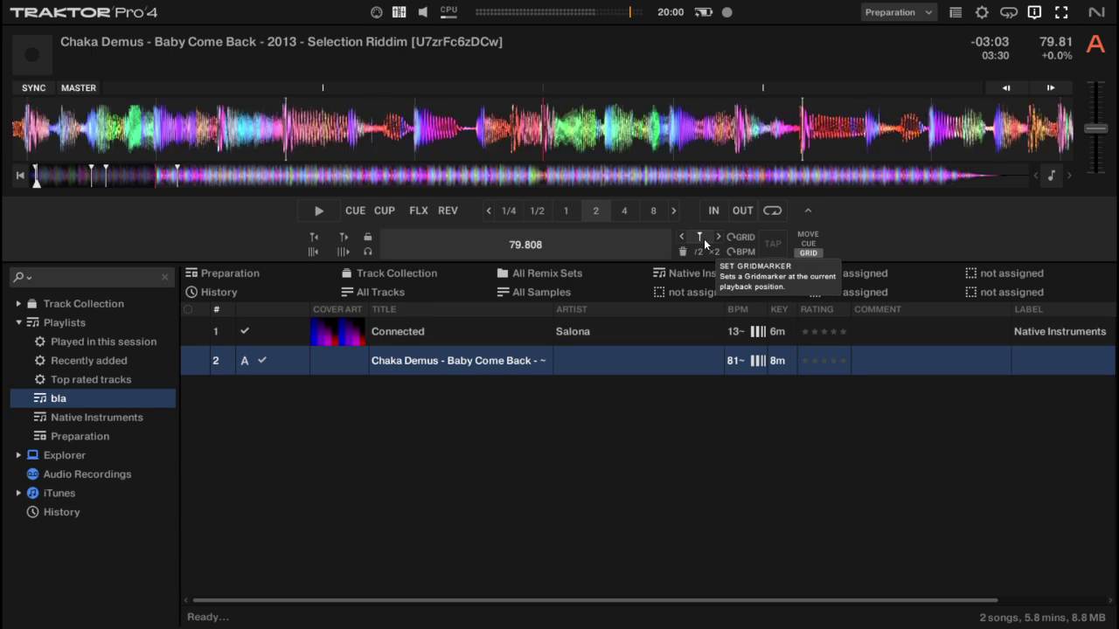
{"action": "left_click_drag", "start_coordinate": [826, 132], "coordinate": [1051, 123]}
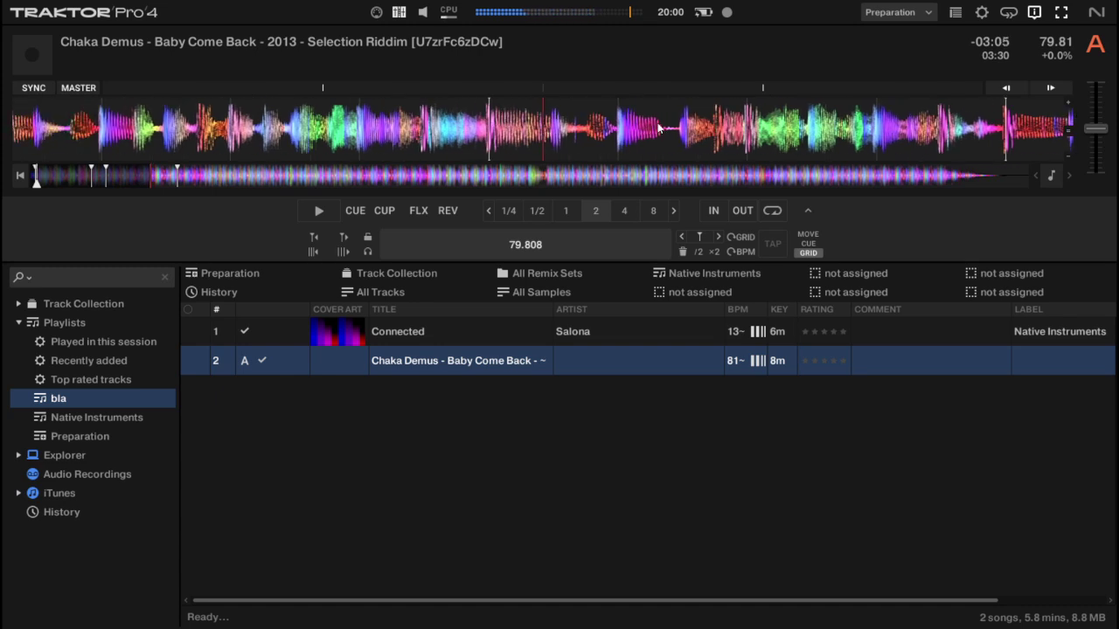
{"action": "left_click_drag", "start_coordinate": [687, 128], "coordinate": [717, 128]}
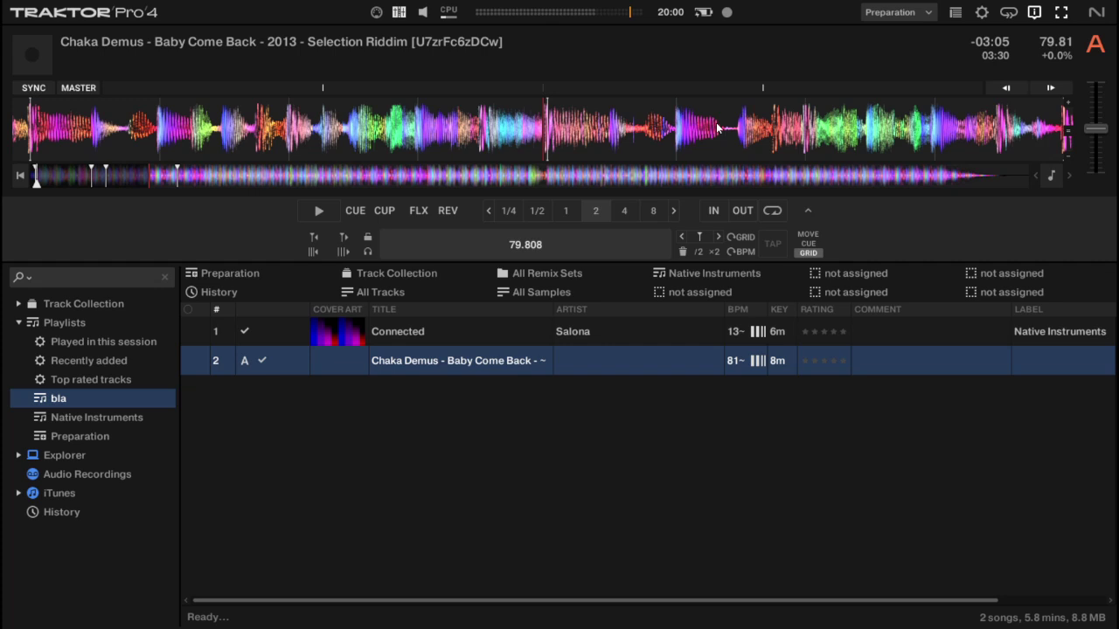
Inspect the marker at 2:59 remaining up close, and play on to the downbeat at about 2:47 remaining to add a grid marker
{"action": "left_click", "coordinate": [1066, 111]}
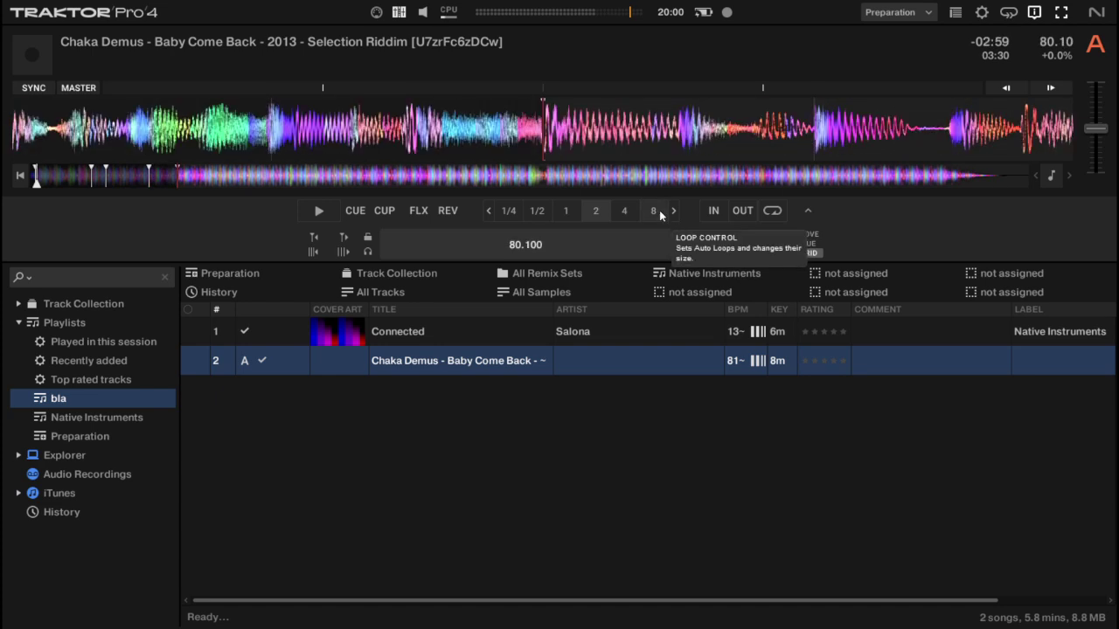
{"action": "left_click", "coordinate": [1068, 155]}
{"action": "key", "text": "space"}
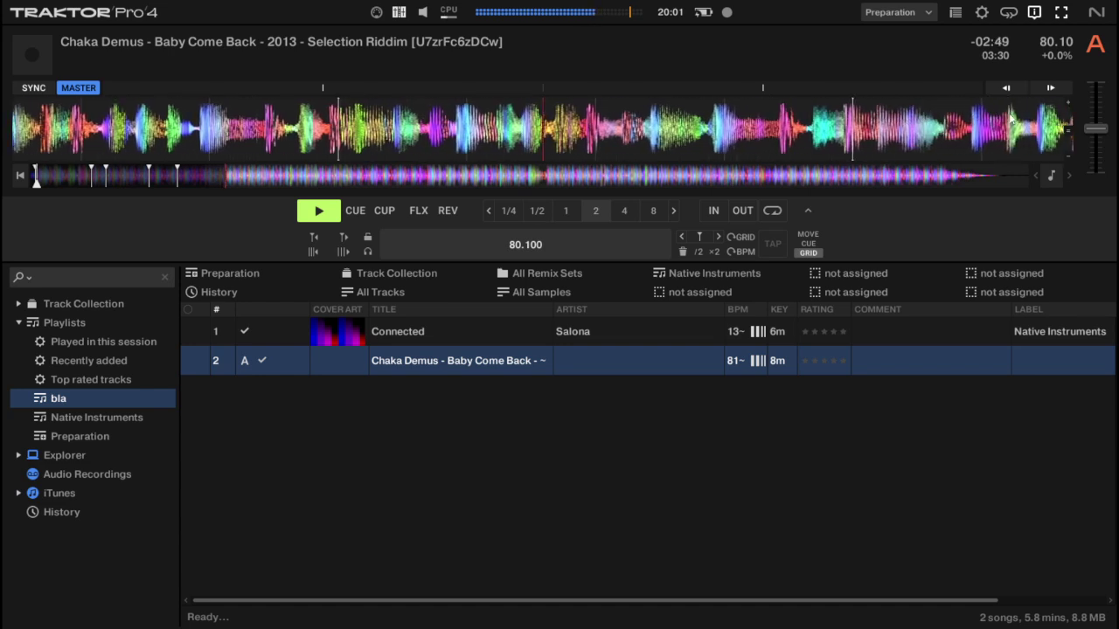
{"action": "key", "text": "space"}
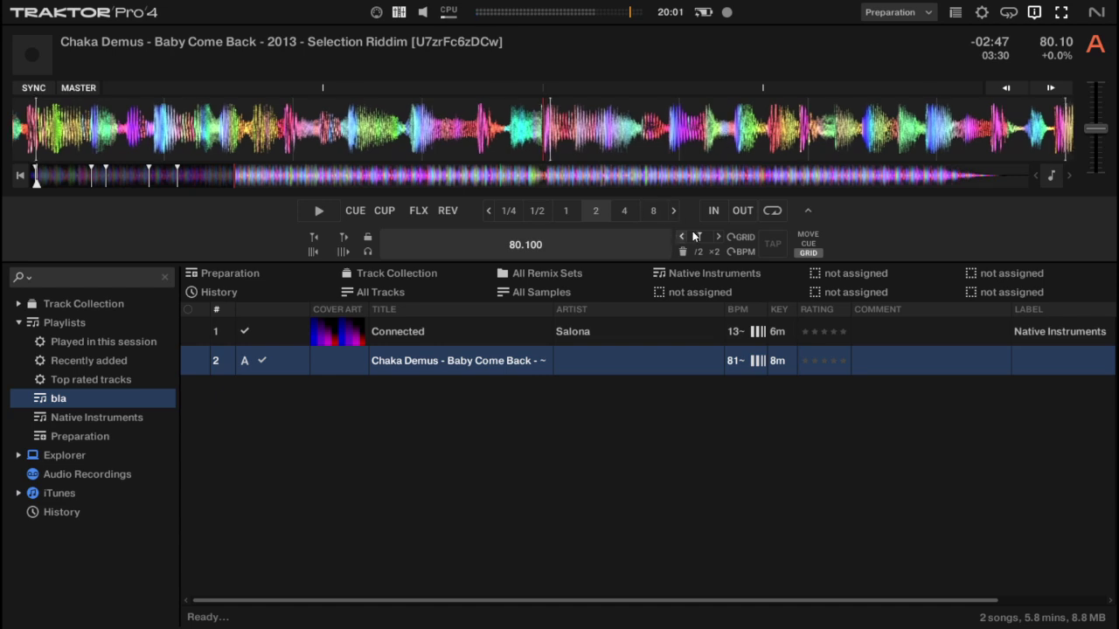
Step back through the section before the 2:47 marker, align the playhead with its drifting downbeat, and add a grid marker there
{"action": "key", "text": "Left"}
{"action": "key", "text": "Left"}
{"action": "key", "text": "Left"}
{"action": "key", "text": "Left"}
{"action": "key", "text": "Left"}
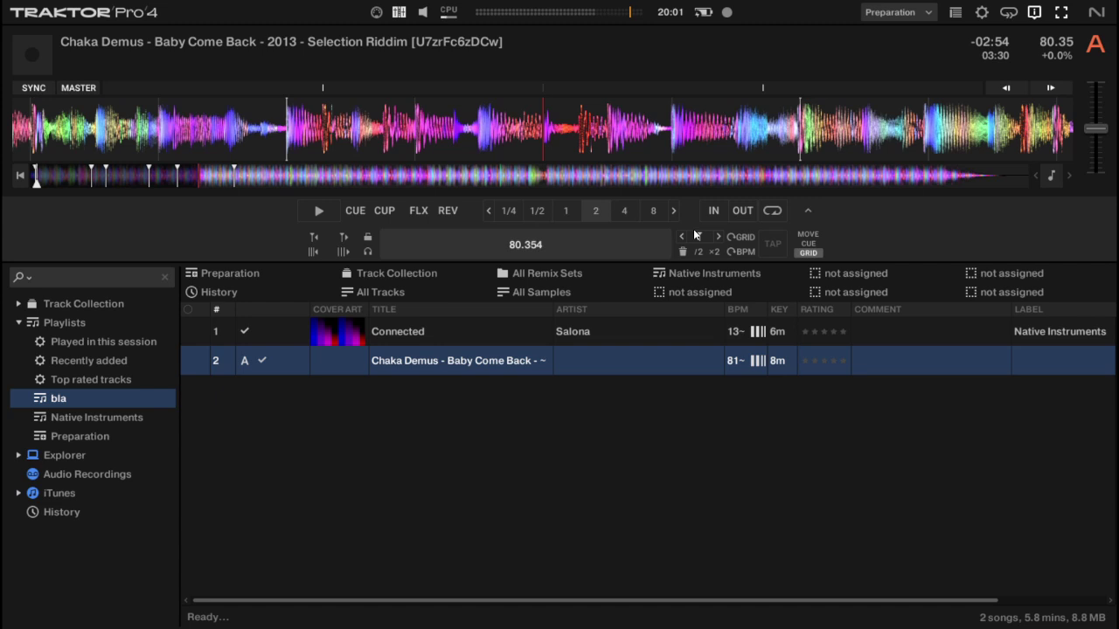
{"action": "key", "text": "Right"}
{"action": "key", "text": "Right"}
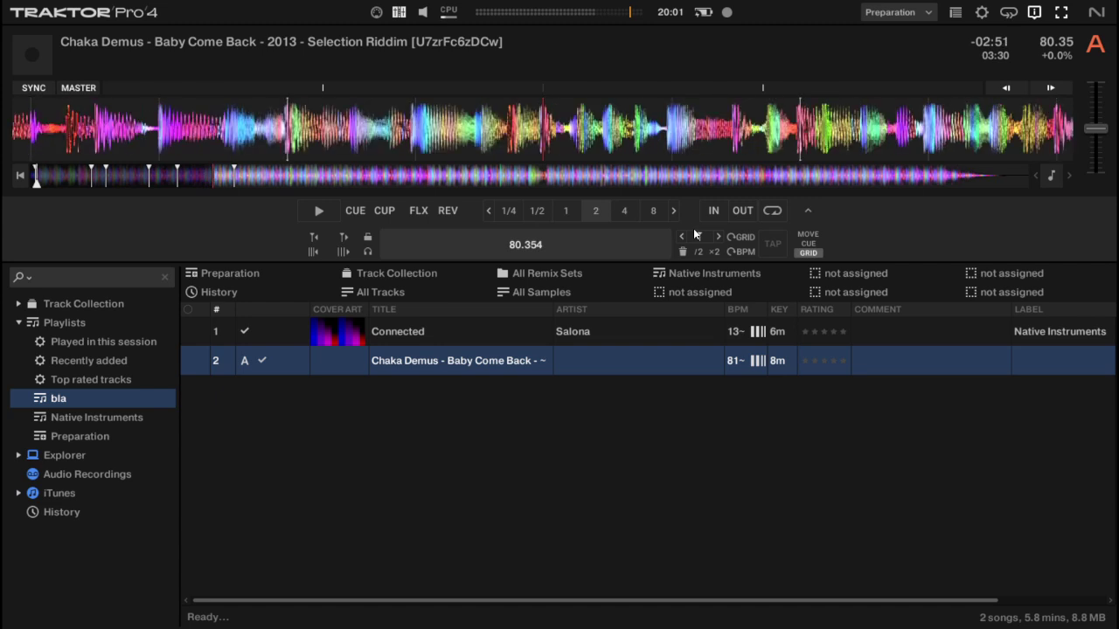
{"action": "left_click_drag", "start_coordinate": [536, 152], "coordinate": [600, 134]}
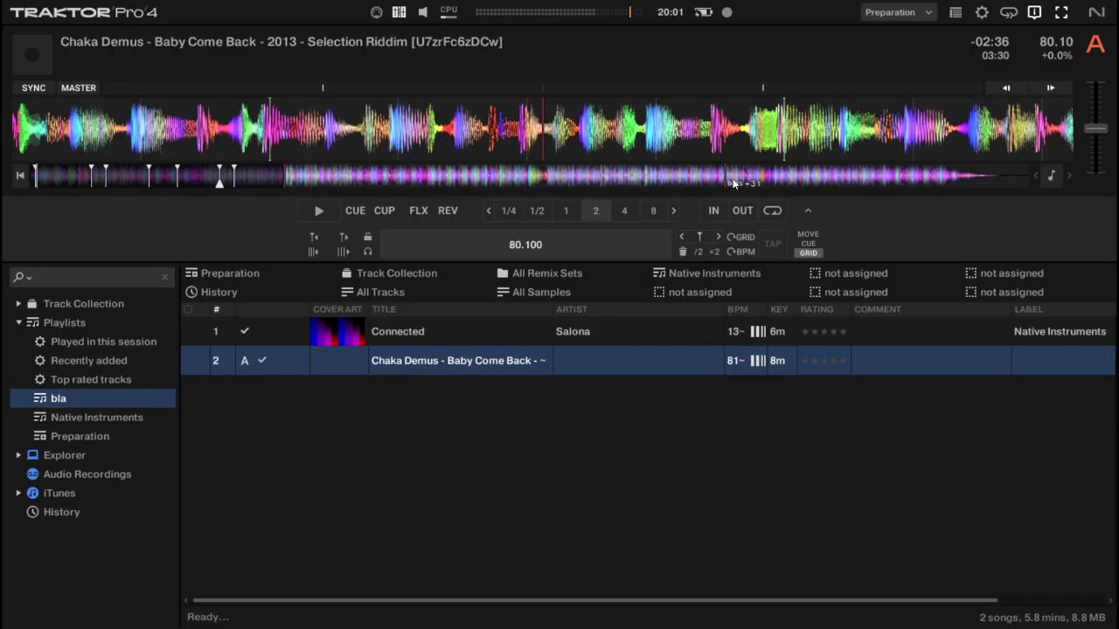
Play from about 2:38 remaining to check the grid, and align the playhead with the drifting downbeat at about 2:29 remaining
{"action": "scroll", "coordinate": [686, 151], "scroll_direction": "up", "scroll_amount": 1}
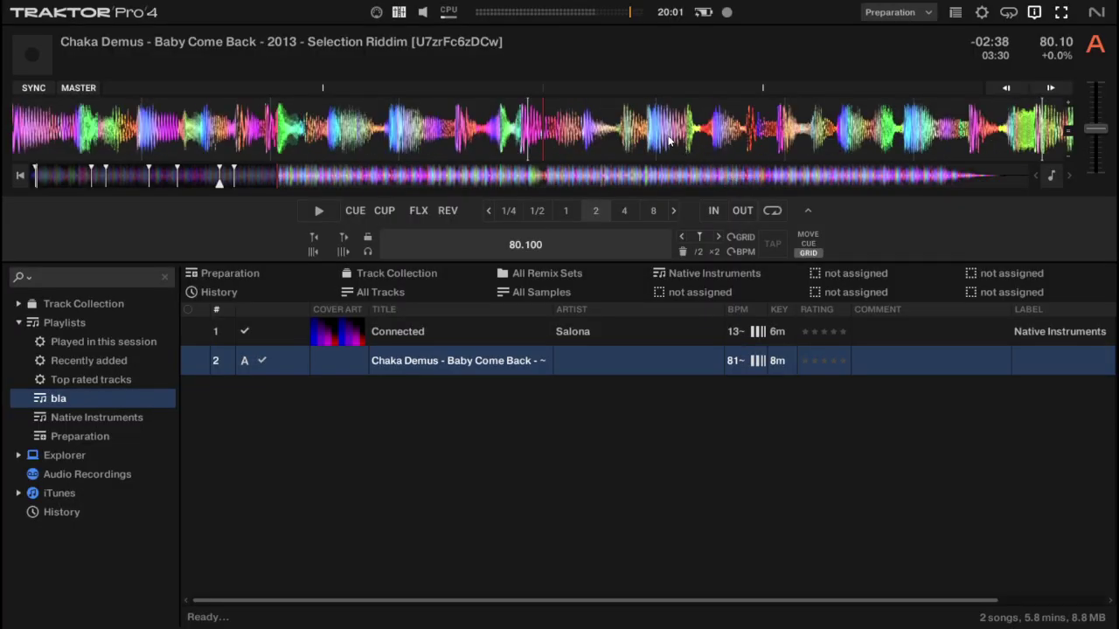
{"action": "key", "text": "space"}
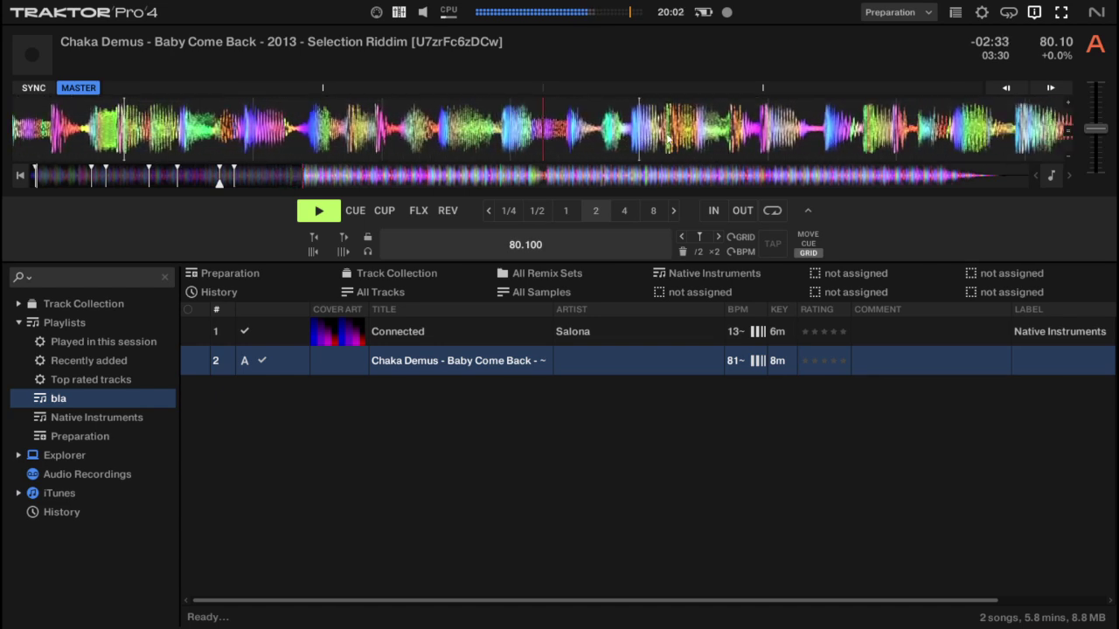
{"action": "key", "text": "space"}
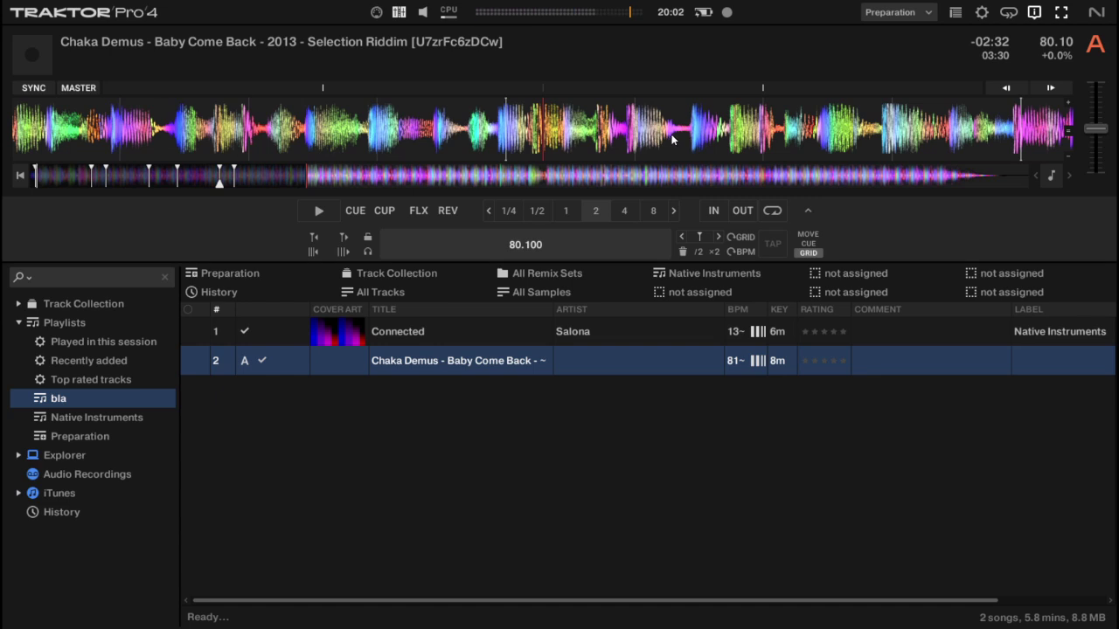
{"action": "left_click_drag", "start_coordinate": [673, 140], "coordinate": [194, 85]}
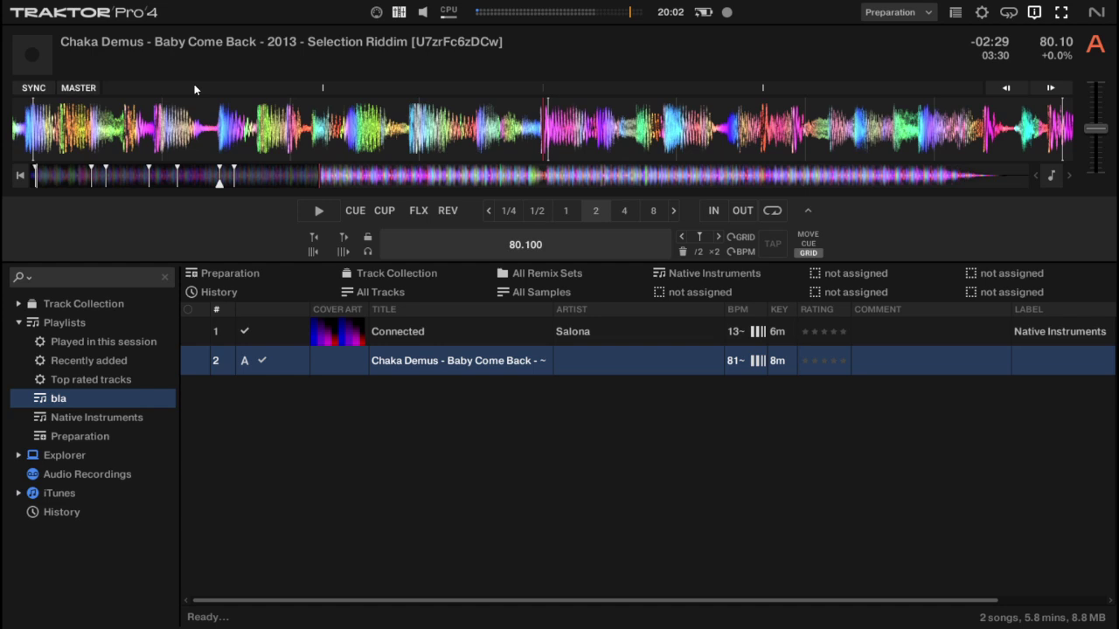